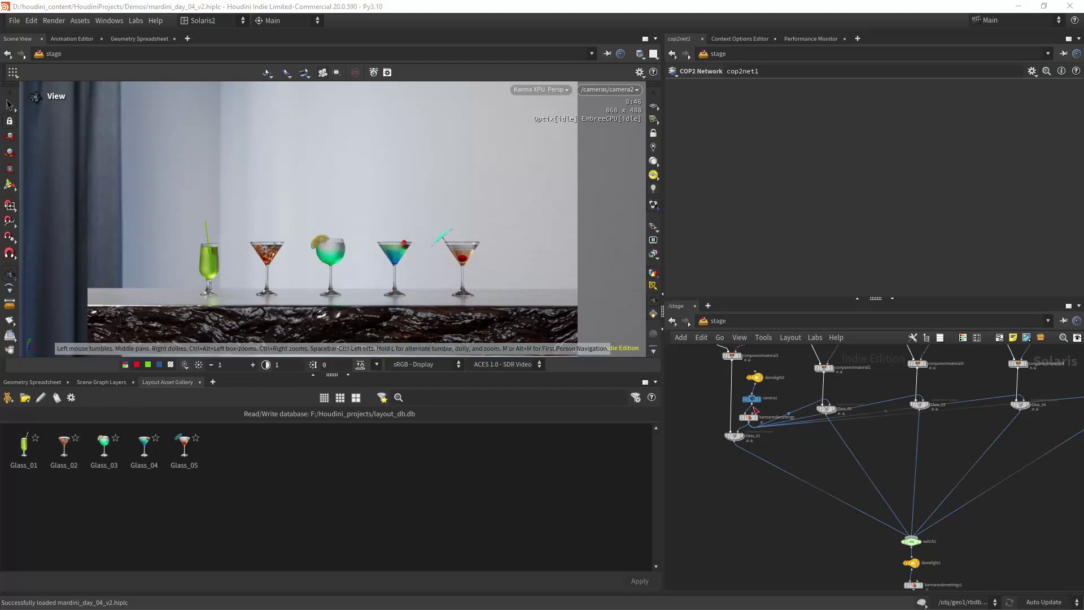
Step: Examine the thumbnail settings of the Glass_01 component output, including its mode, render delegate, and camera and scene source
scroll(717, 452, up, 5)
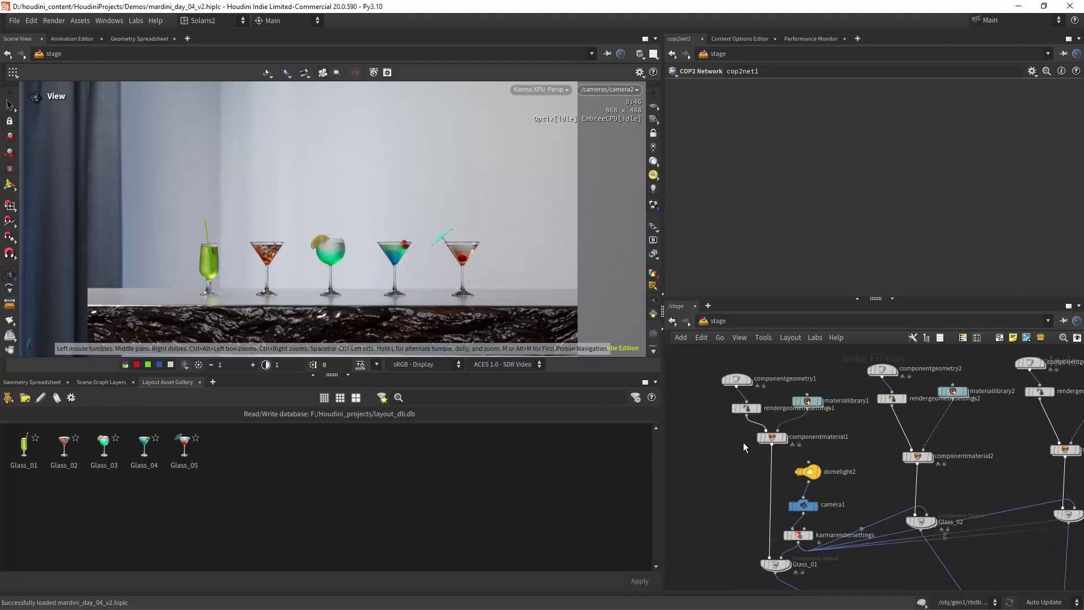
drag(684, 366, 807, 464)
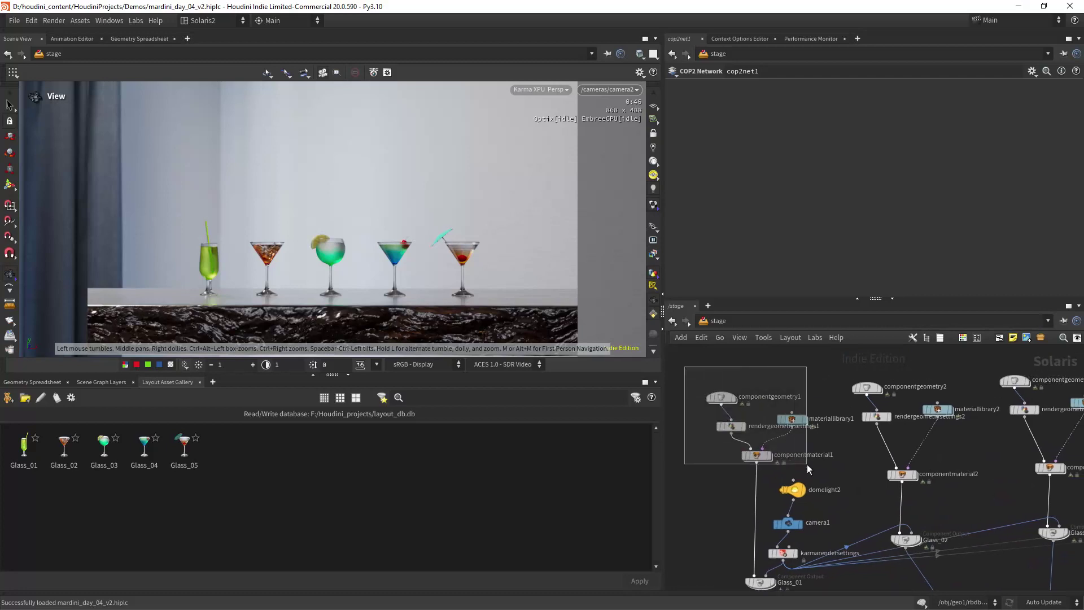
middle_drag(725, 522, 711, 441)
drag(703, 496, 766, 542)
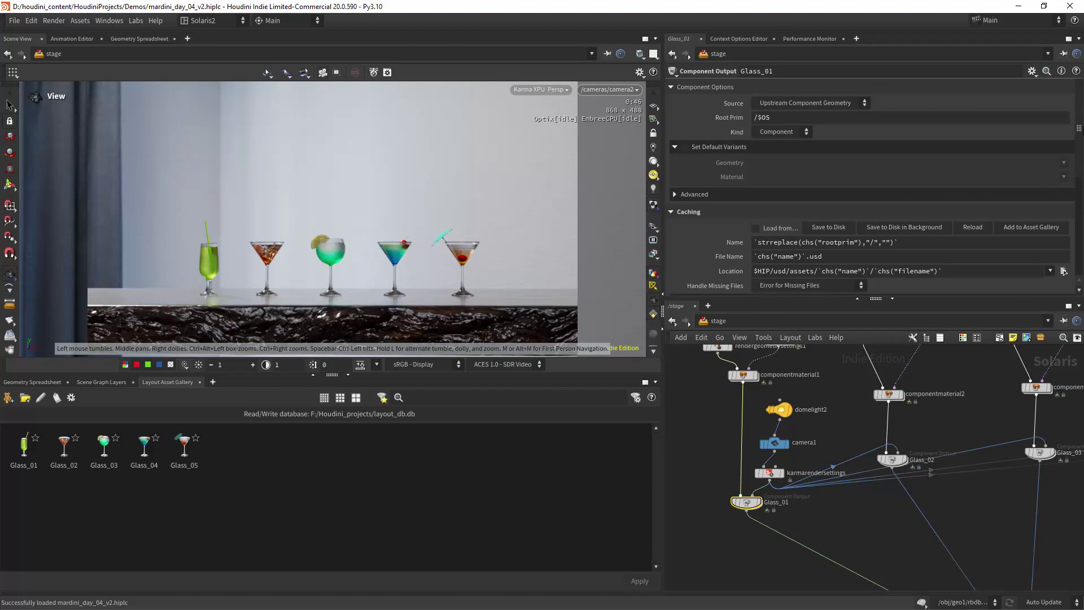
scroll(1073, 230, down, 10)
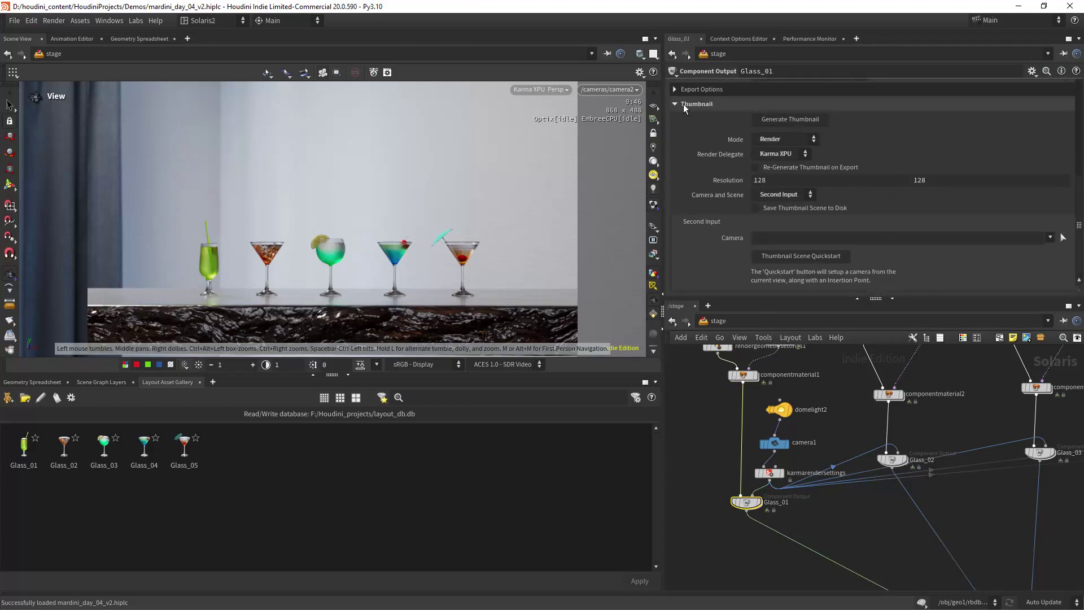
click(787, 140)
click(792, 139)
click(792, 153)
click(775, 195)
Step: Inspect the camera1 node and the refraction limit in the karmarendersettings node feeding the glass thumbnails
click(778, 443)
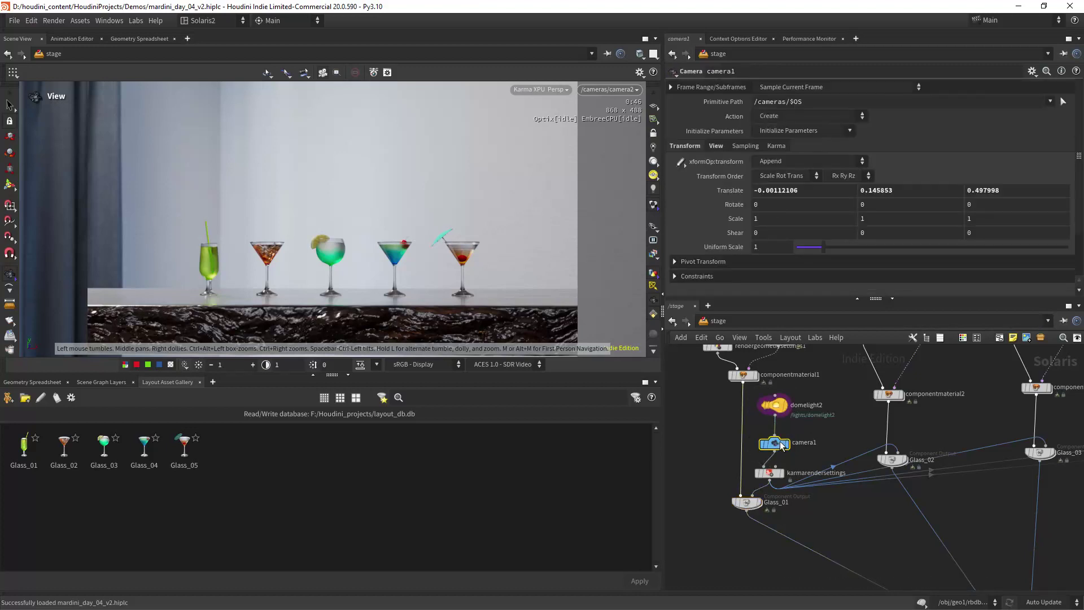
click(769, 473)
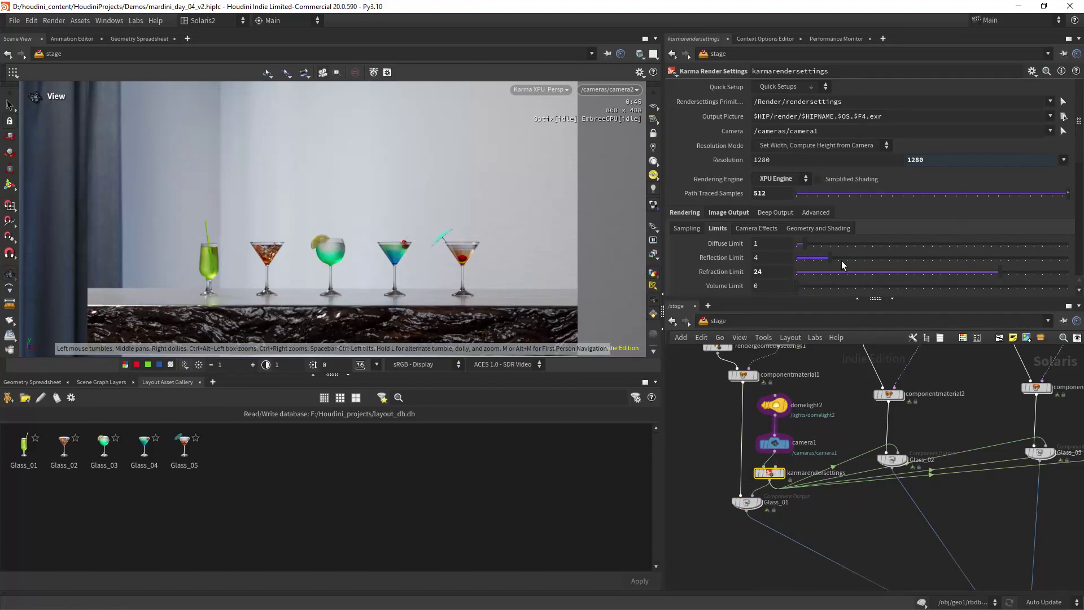
drag(764, 273, 716, 275)
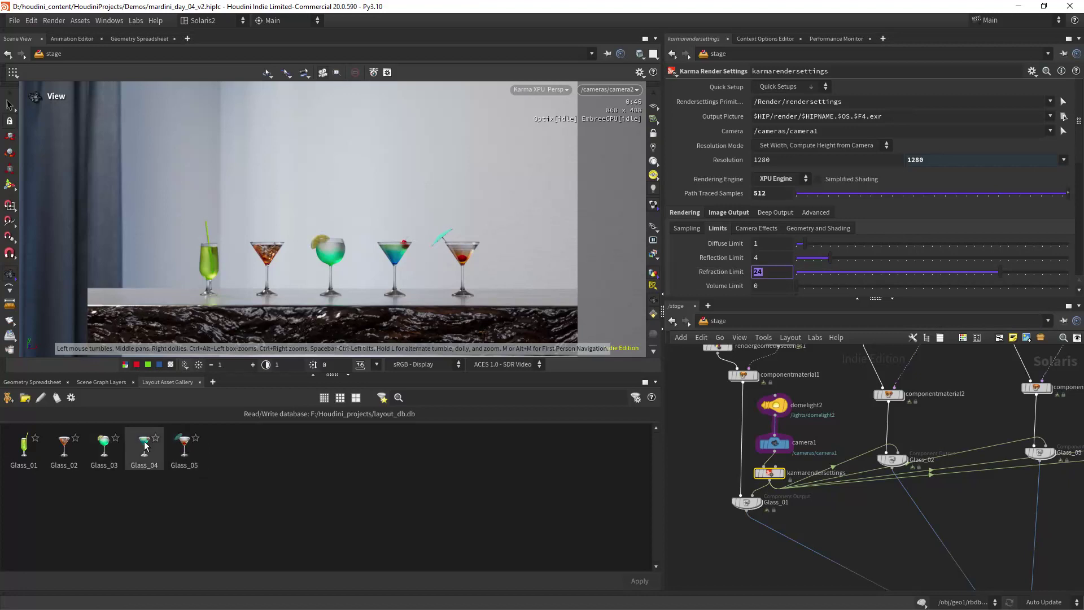
Step: Examine the stage network from the glass component outputs through the switch to the separate table layout chain
scroll(696, 484, down, 8)
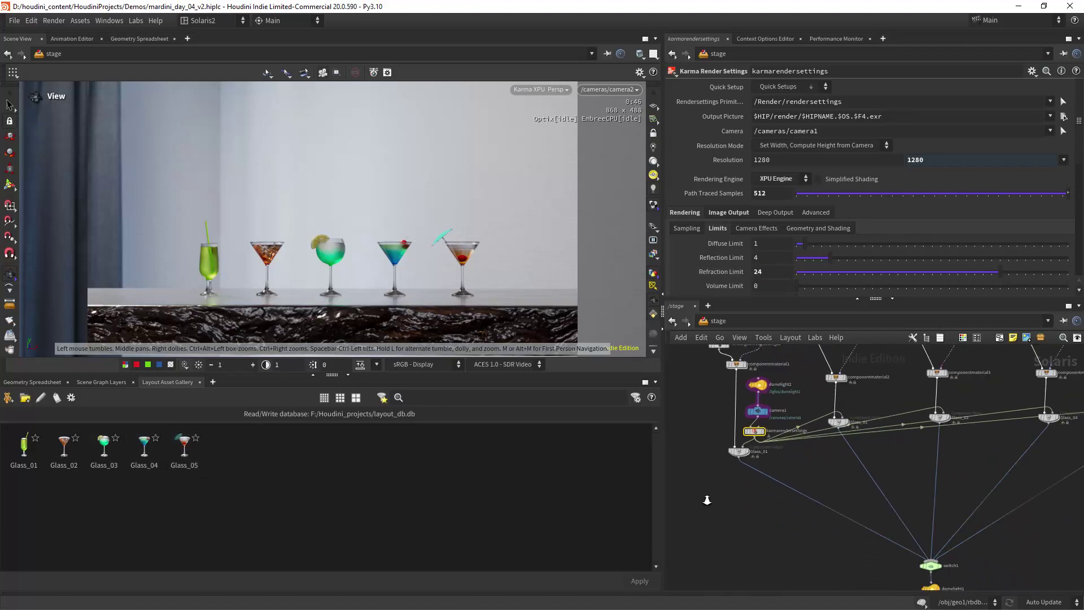
middle_drag(762, 524, 720, 470)
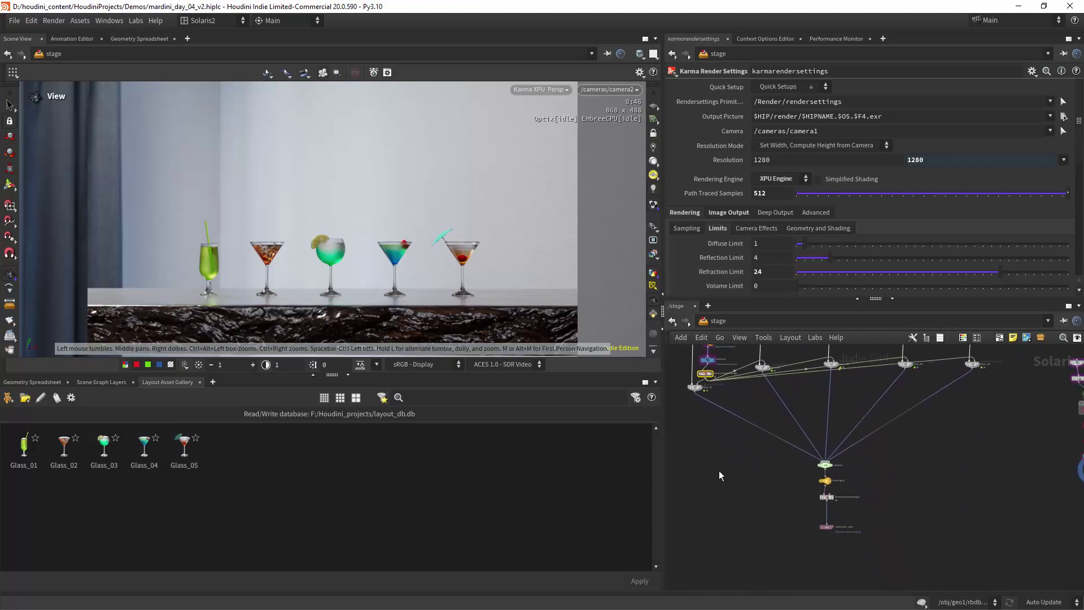
scroll(708, 460, up, 5)
middle_drag(701, 398, 769, 555)
scroll(711, 432, up, 2)
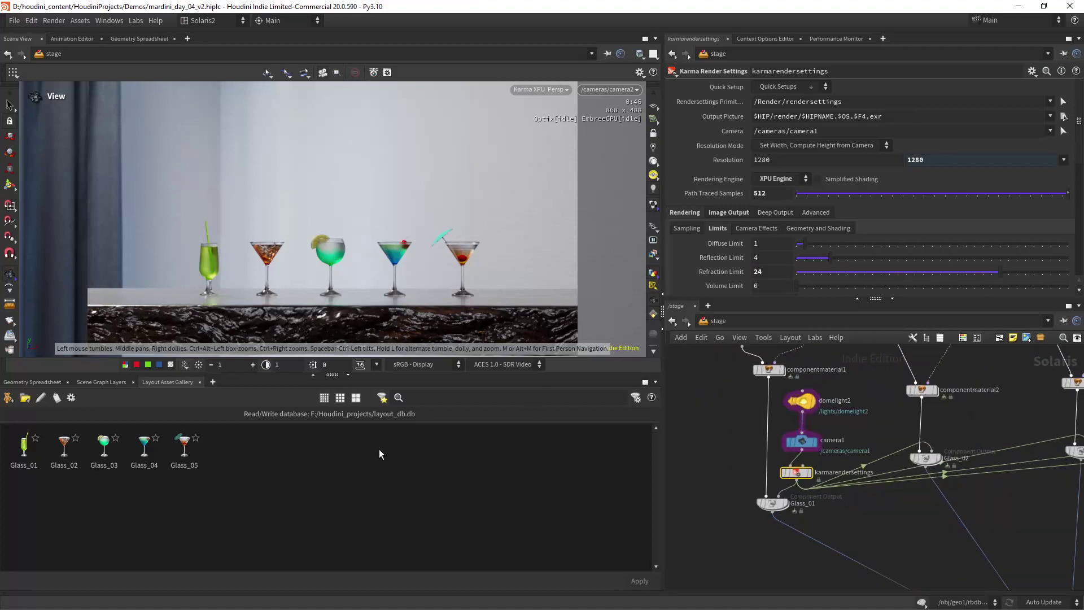
middle_drag(776, 557, 669, 377)
middle_drag(868, 538, 665, 517)
scroll(780, 516, down, 7)
middle_drag(868, 510, 734, 465)
scroll(764, 450, up, 4)
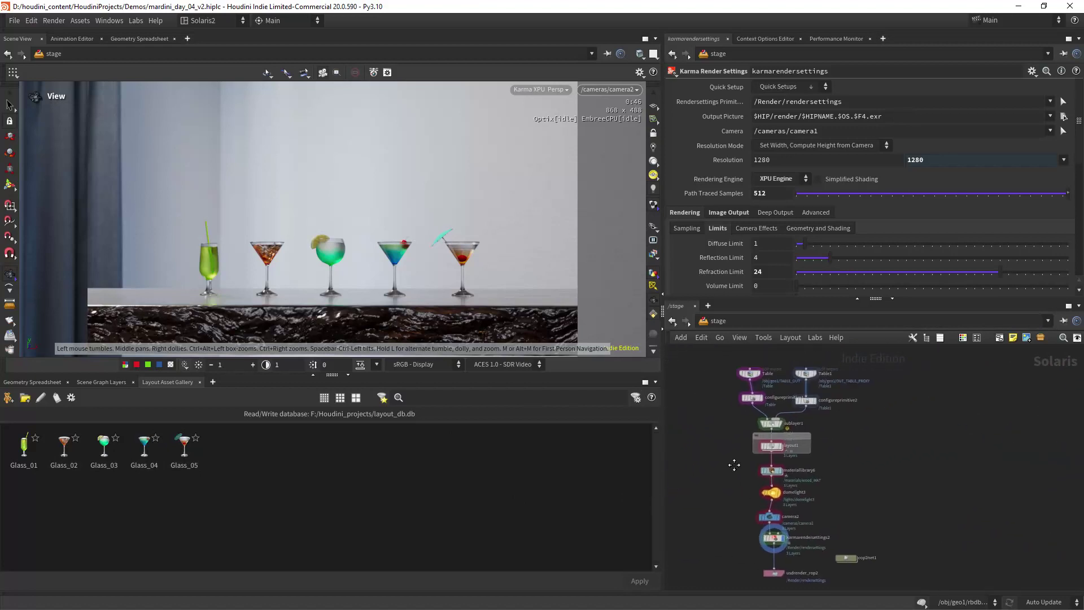
Step: Show the layout1 node's brushes and glass assets, and clear and close the Houdini console
scroll(735, 458, up, 2)
click(770, 451)
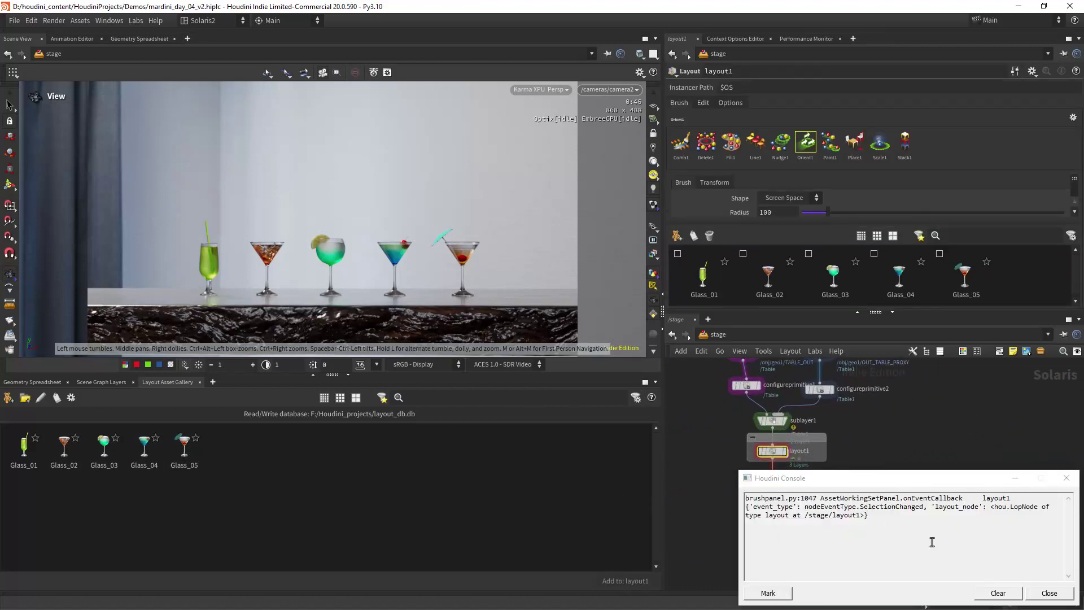
click(998, 593)
click(1049, 593)
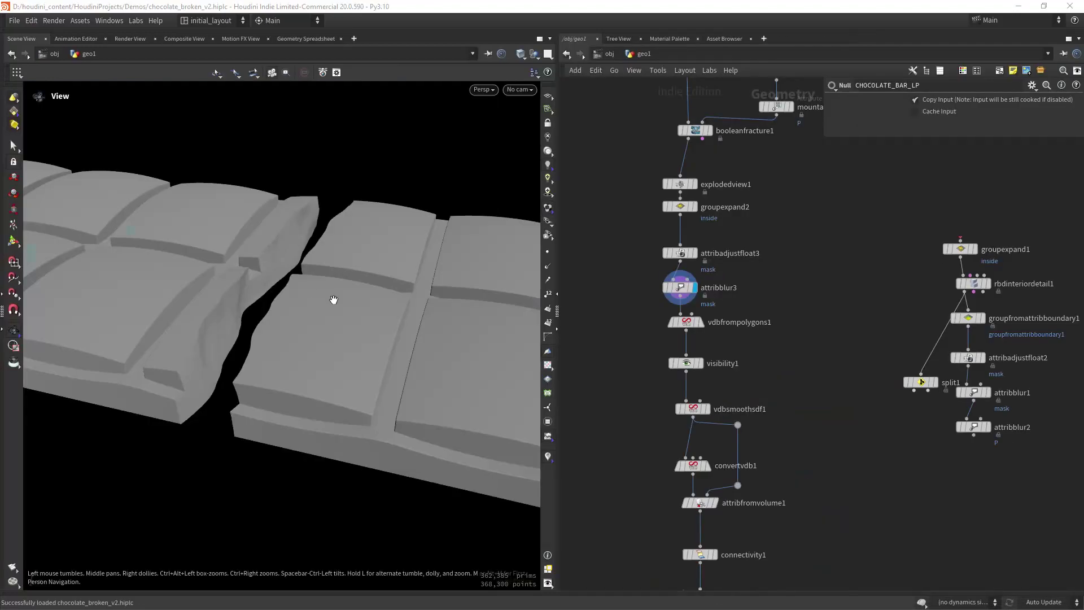
Step: Examine the fractured chocolate bar geometry from several angles around the break
drag(334, 300, 358, 271)
right_drag(357, 271, 305, 310)
drag(305, 310, 333, 286)
right_drag(262, 319, 309, 274)
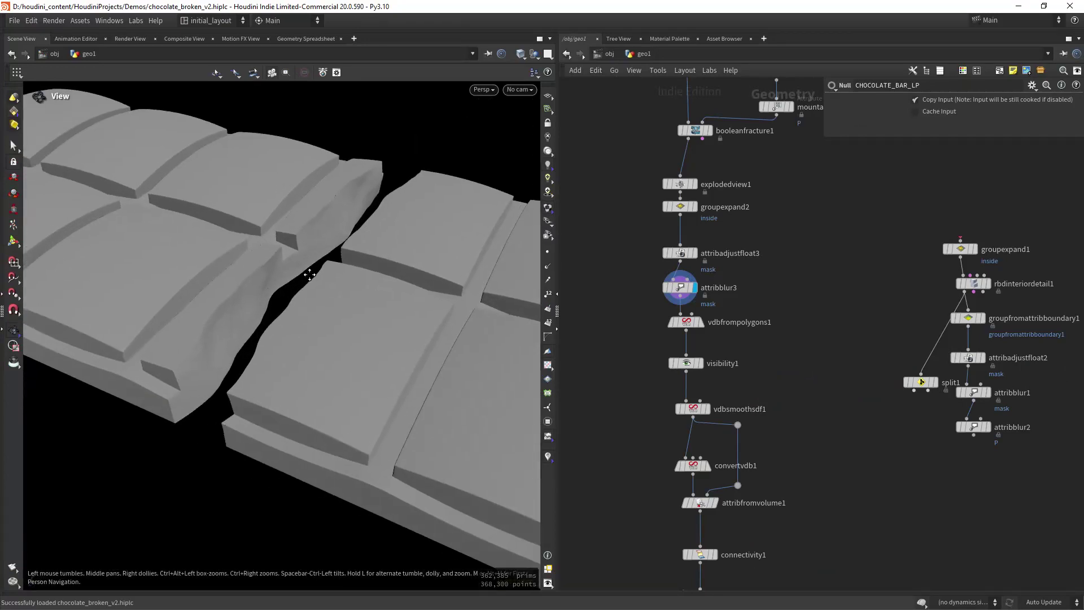
drag(310, 275, 250, 293)
right_drag(259, 293, 297, 229)
drag(287, 254, 305, 235)
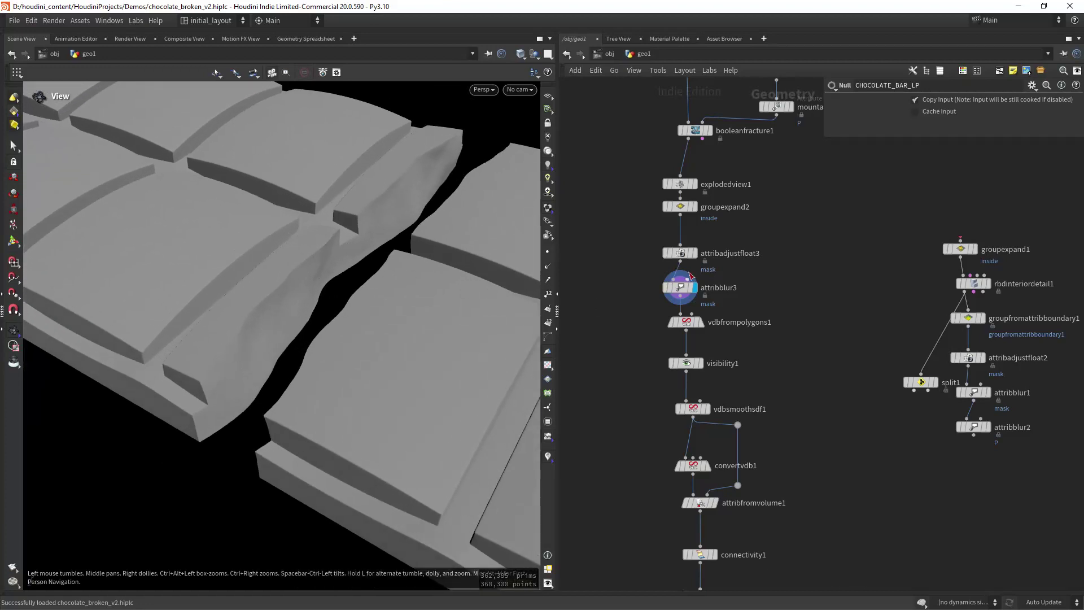
Step: Visualize the mask point attribute from the attribblur3 node's information and view the coloured break surface
click(655, 287)
click(739, 207)
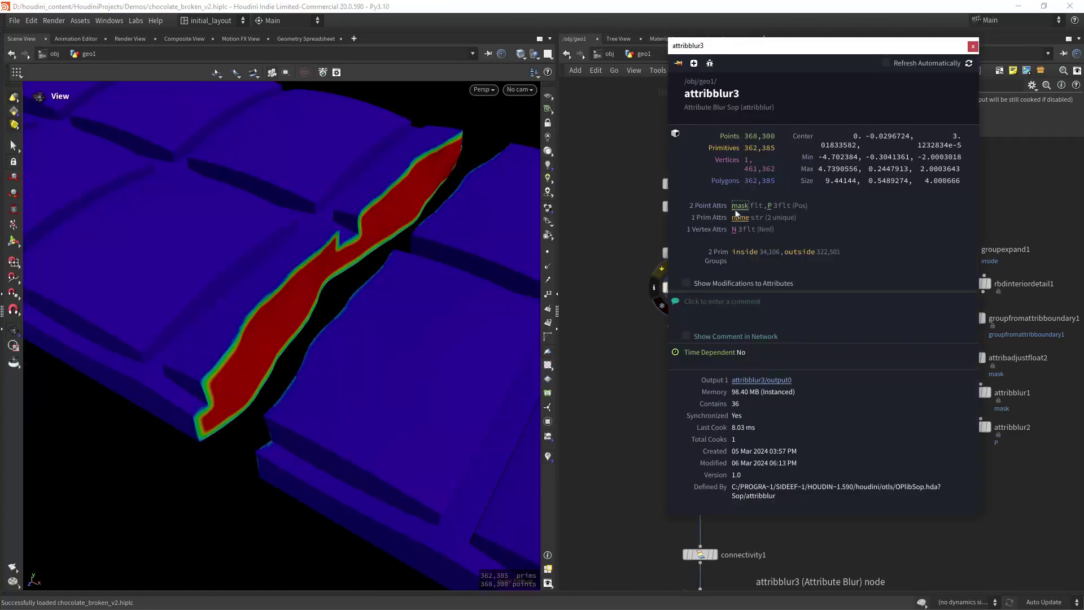
mouse_move(382, 346)
mouse_down()
mouse_move(452, 314)
mouse_move(501, 323)
mouse_move(493, 358)
mouse_move(317, 341)
mouse_move(392, 329)
mouse_up()
Step: Display the attribfromvolume1 output and turn off the mask visualization from that node's information
mouse_move(699, 322)
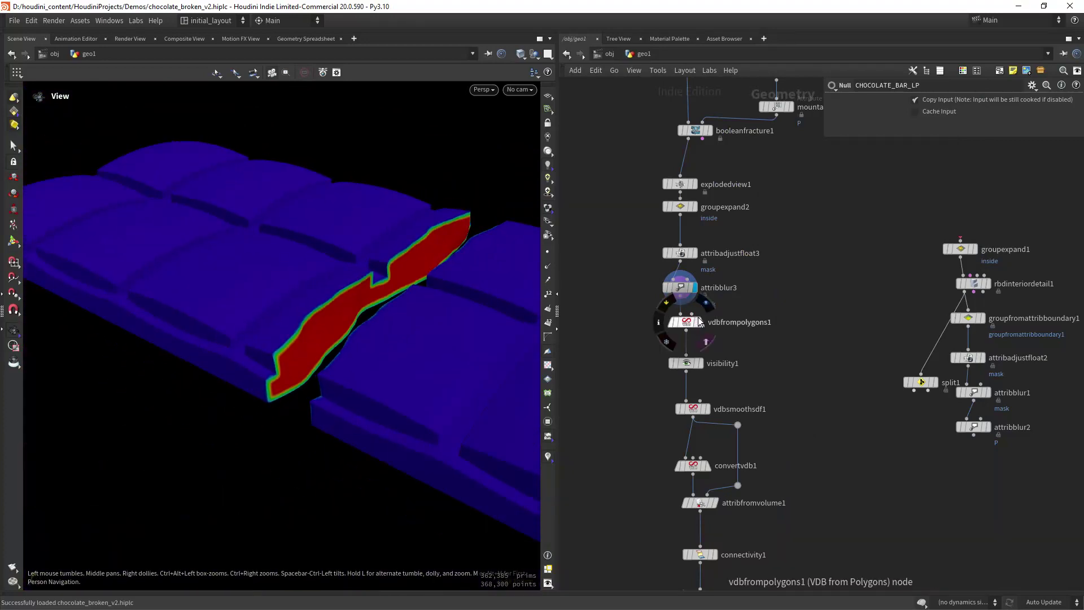
scroll(706, 317, down, 5)
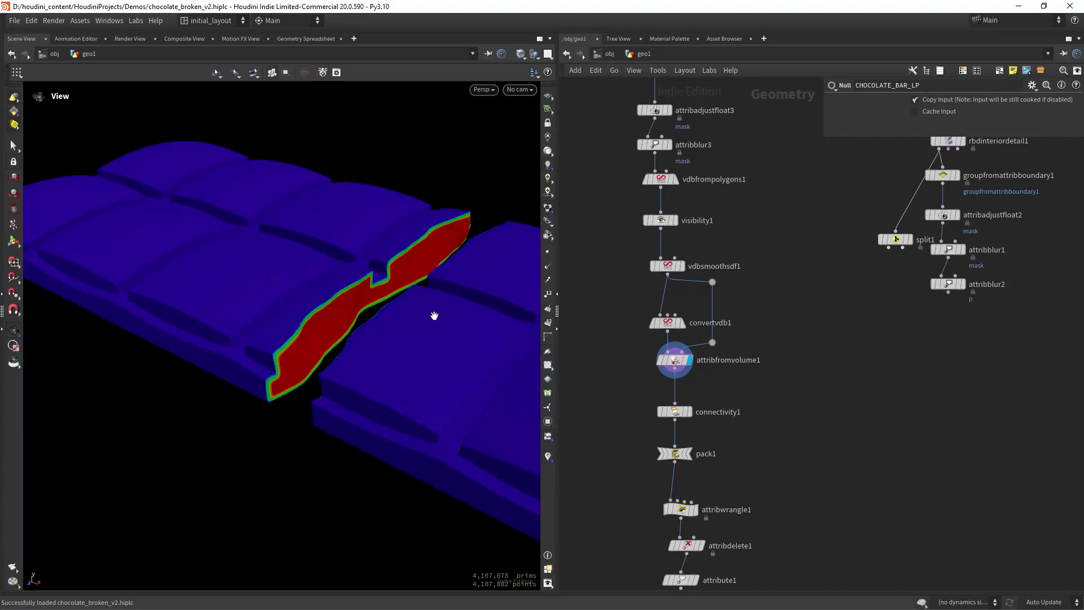
click(647, 360)
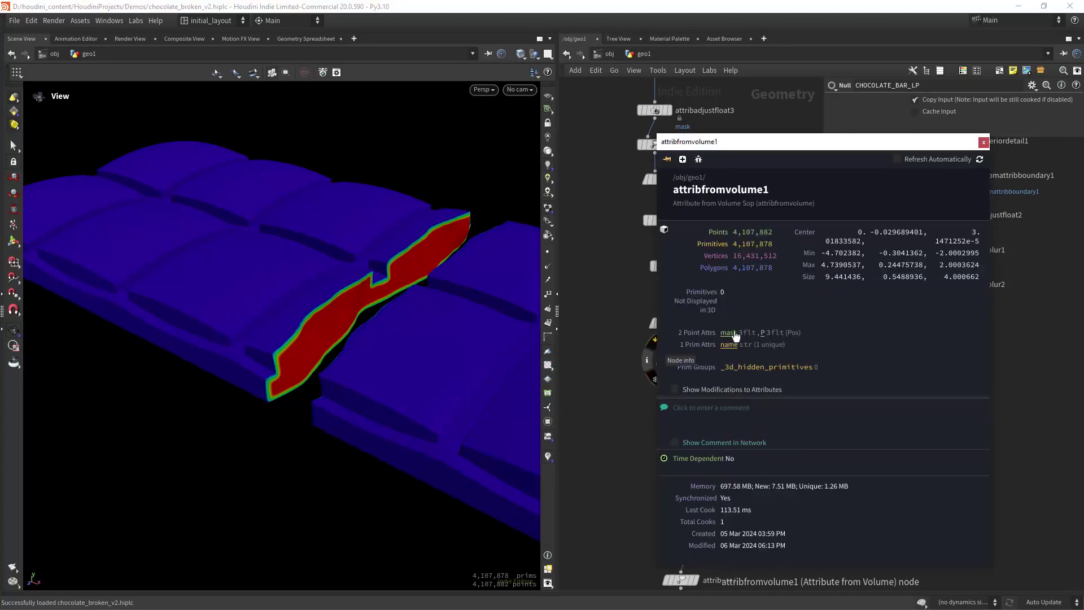
click(729, 333)
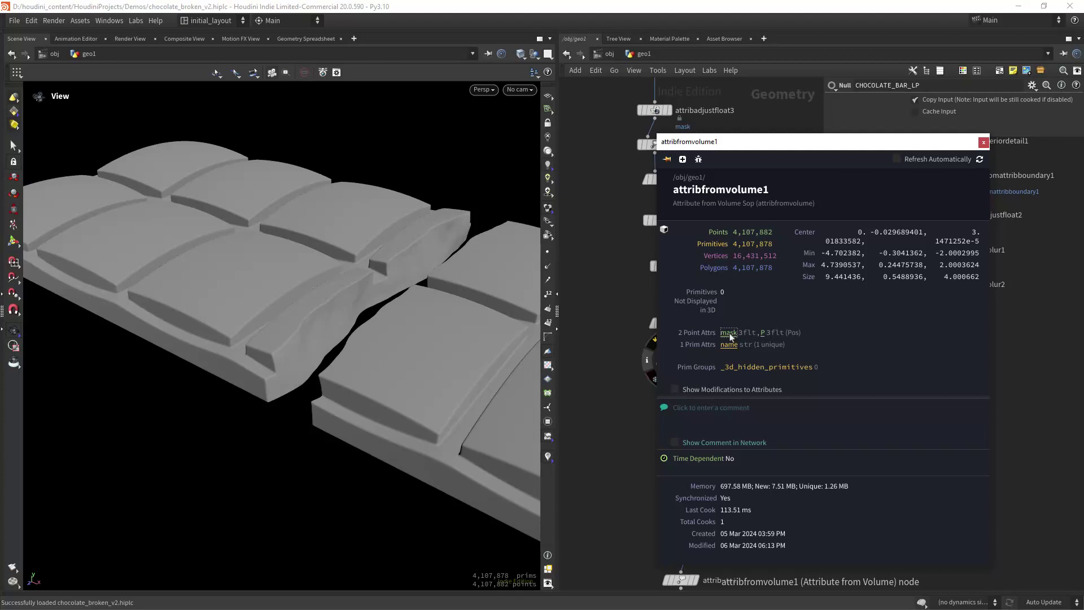
click(984, 143)
Step: Inspect how vdbfrompolygons1 transfers the mask, checking its surface attribute choices and VDB name
middle_drag(714, 211, 721, 300)
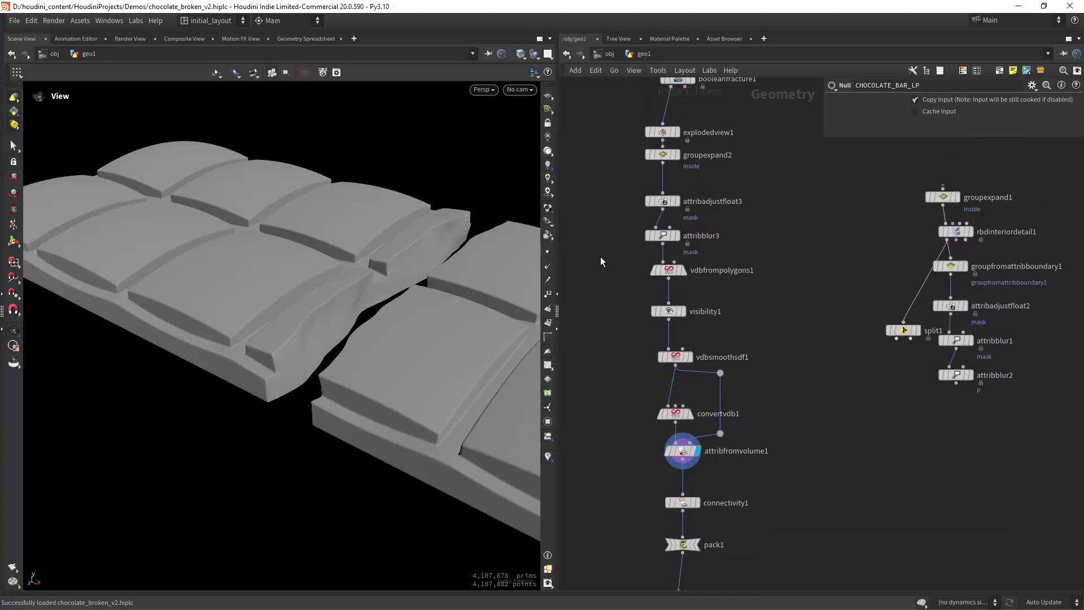
drag(599, 253, 741, 303)
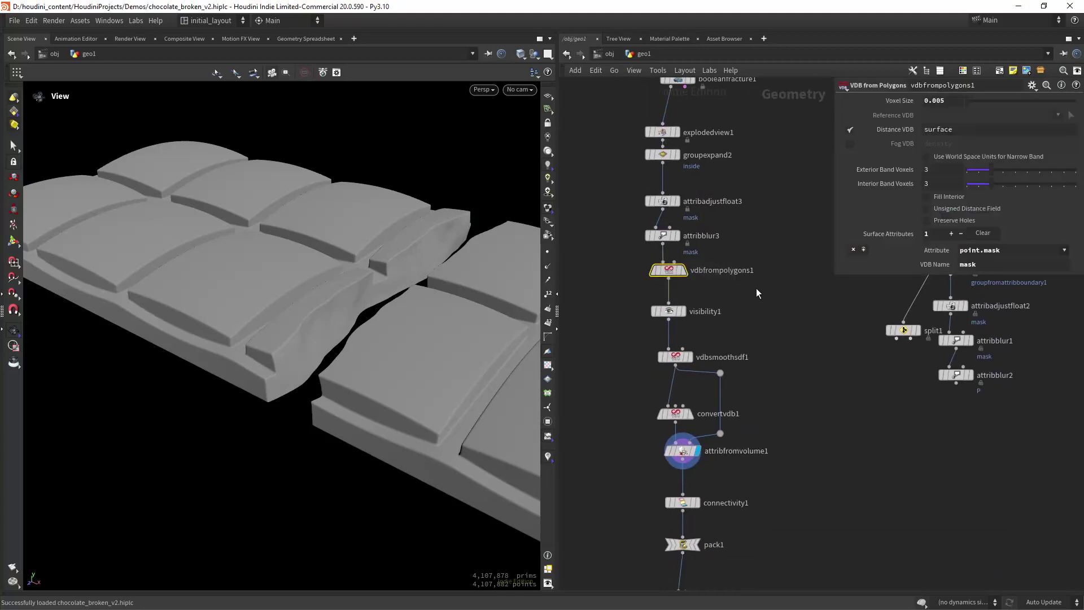
drag(893, 275, 890, 373)
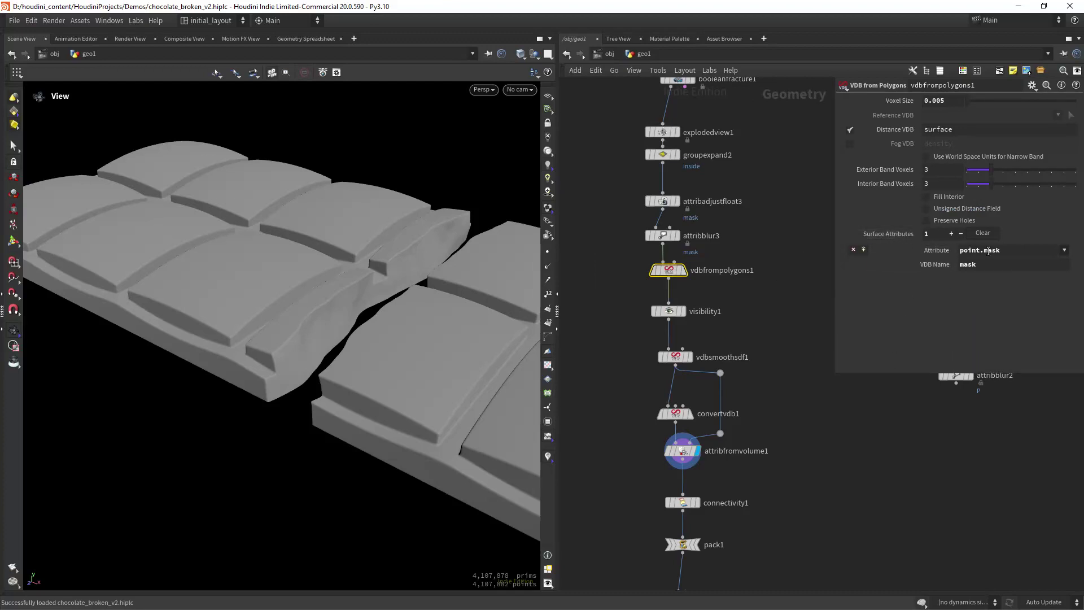
click(1063, 250)
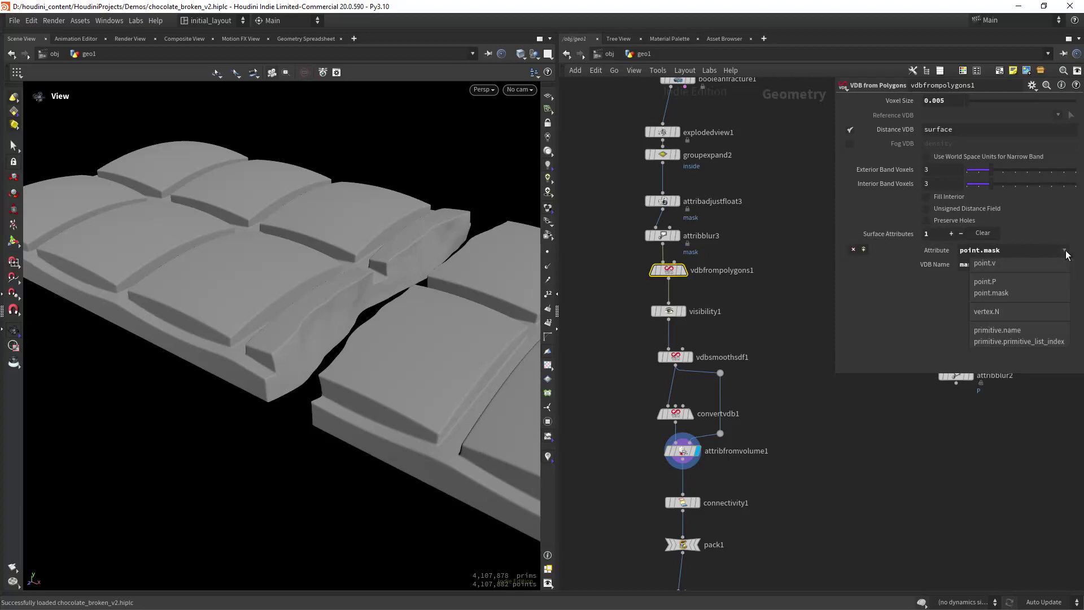
click(943, 290)
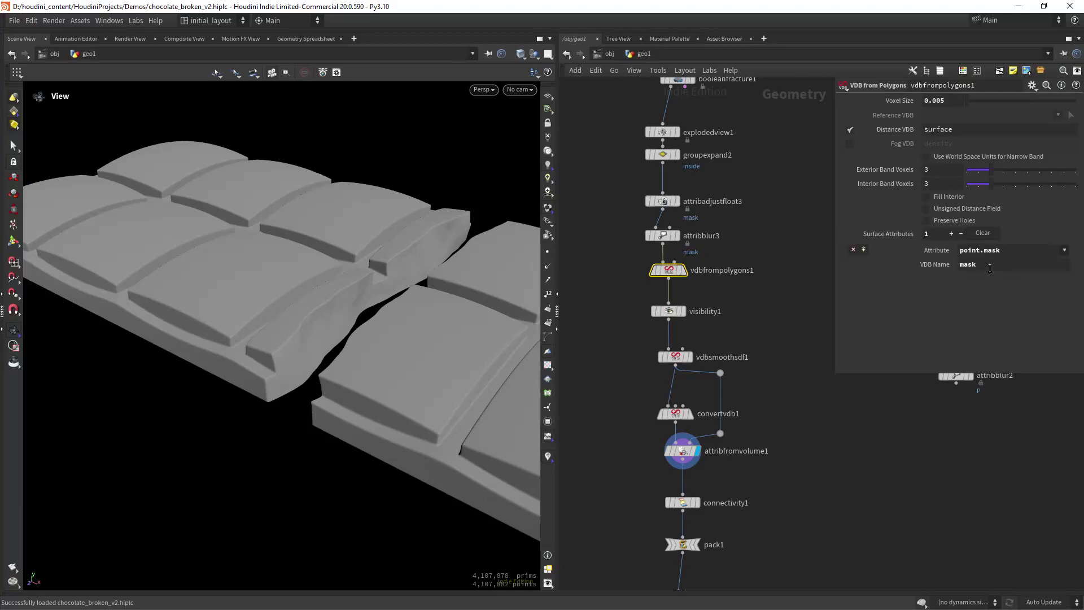
click(990, 267)
Step: Inspect the volume and attribute name settings of the attribfromvolume1 node
middle_drag(757, 338, 766, 298)
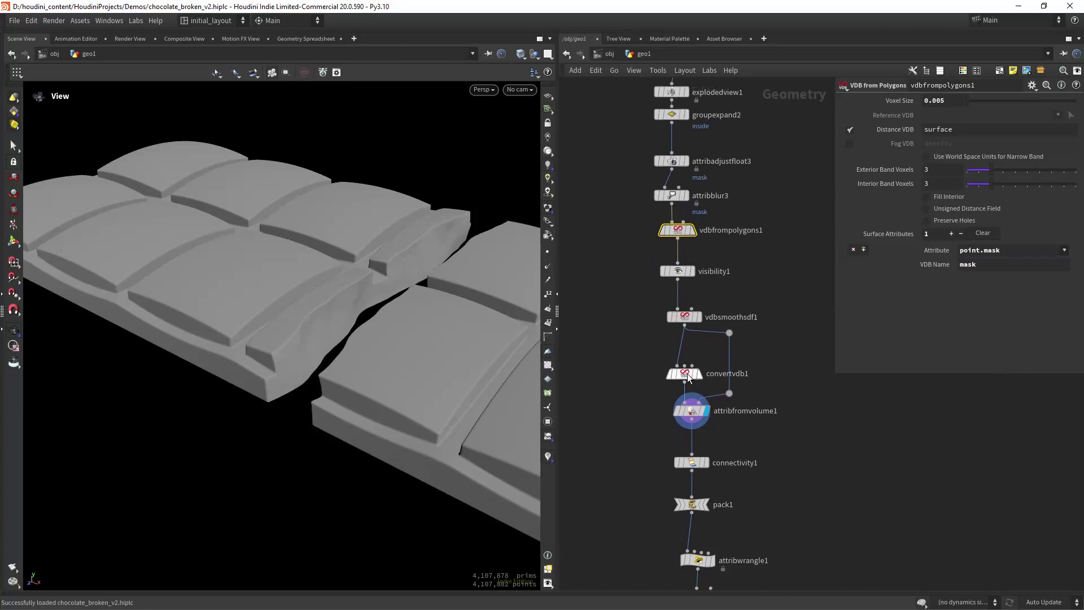
mouse_move(693, 418)
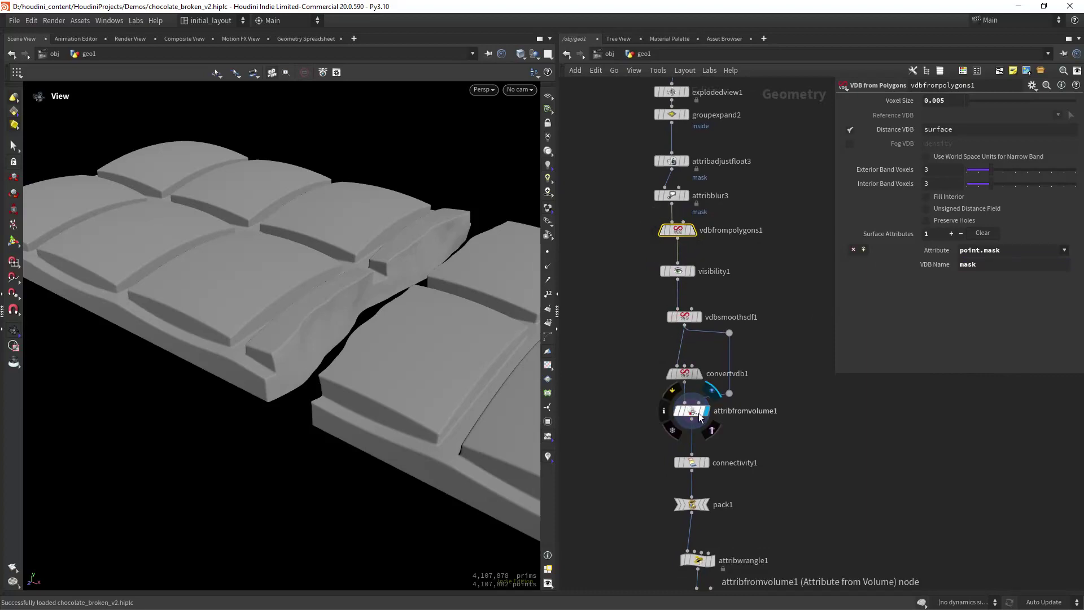
scroll(700, 417, up, 3)
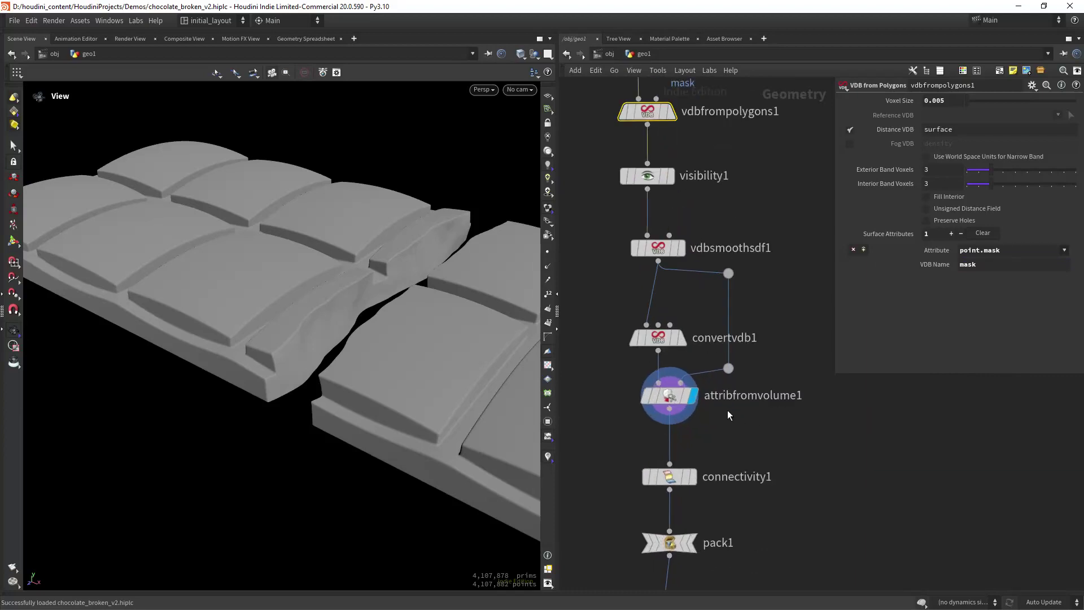
click(671, 398)
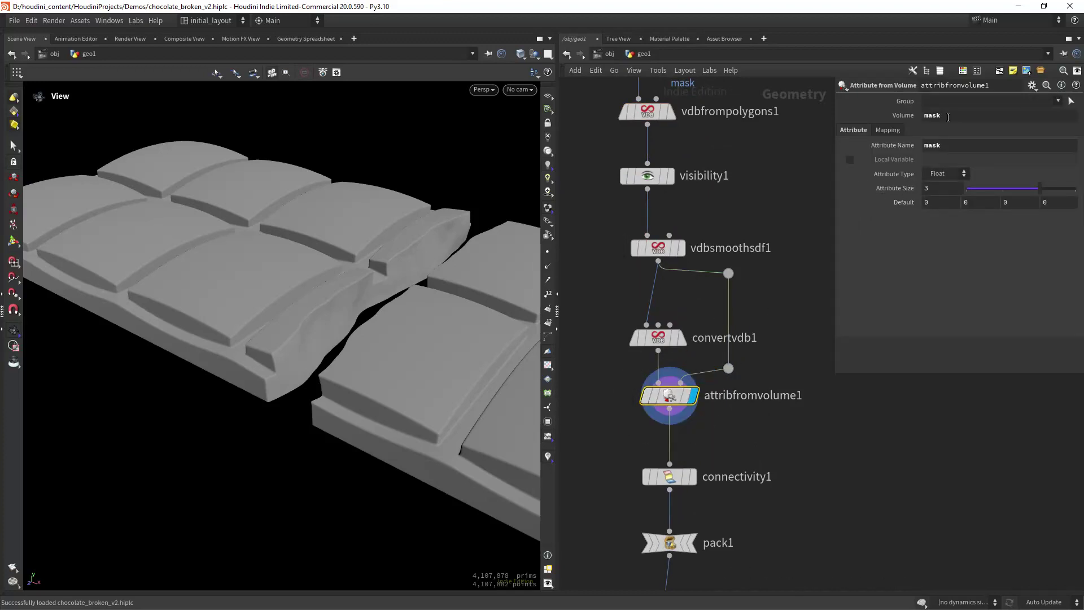
double_click(951, 116)
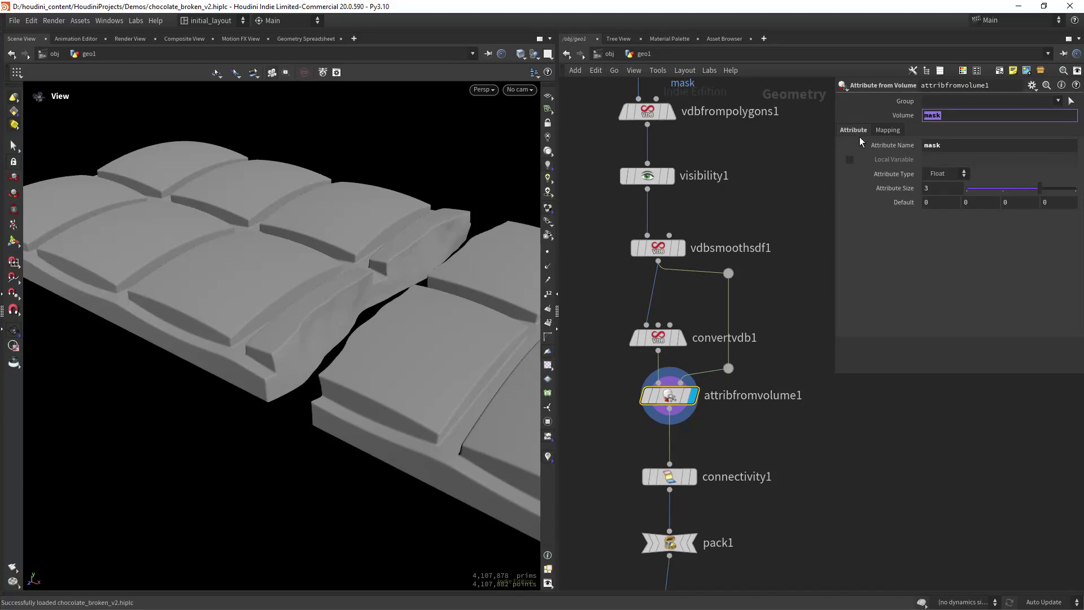
click(950, 116)
double_click(952, 116)
double_click(932, 146)
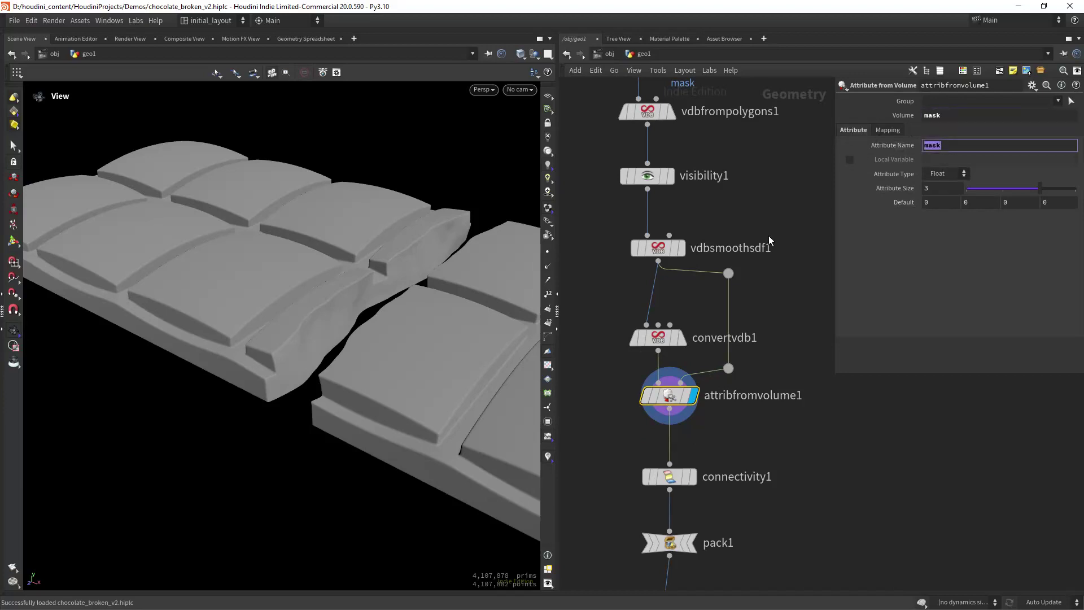
Step: Toggle the mask visualization on, off and on again from the attribfromvolume1 node's information
click(626, 395)
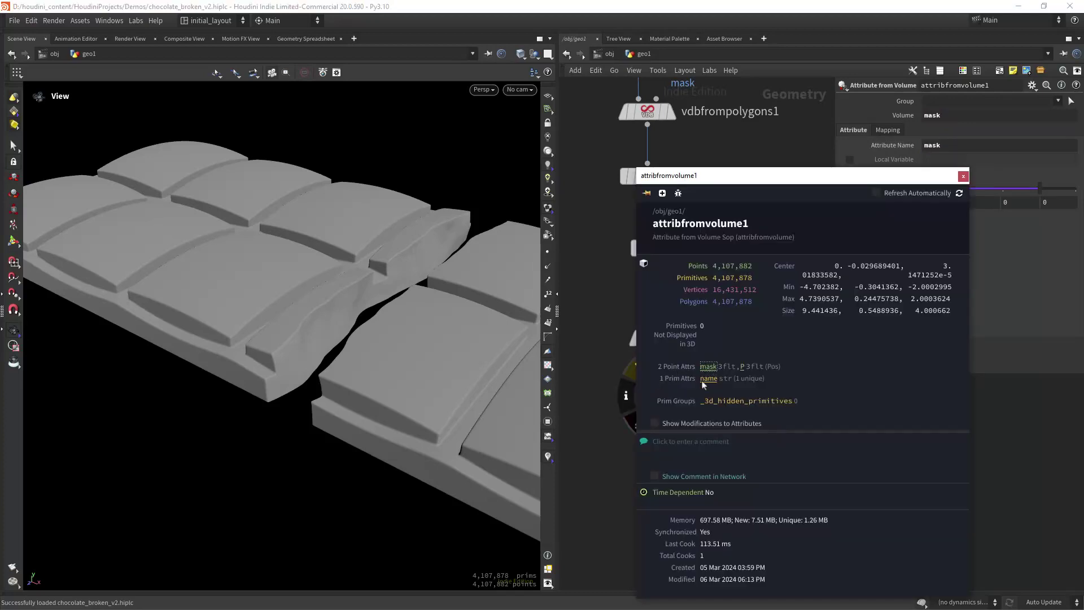
click(709, 367)
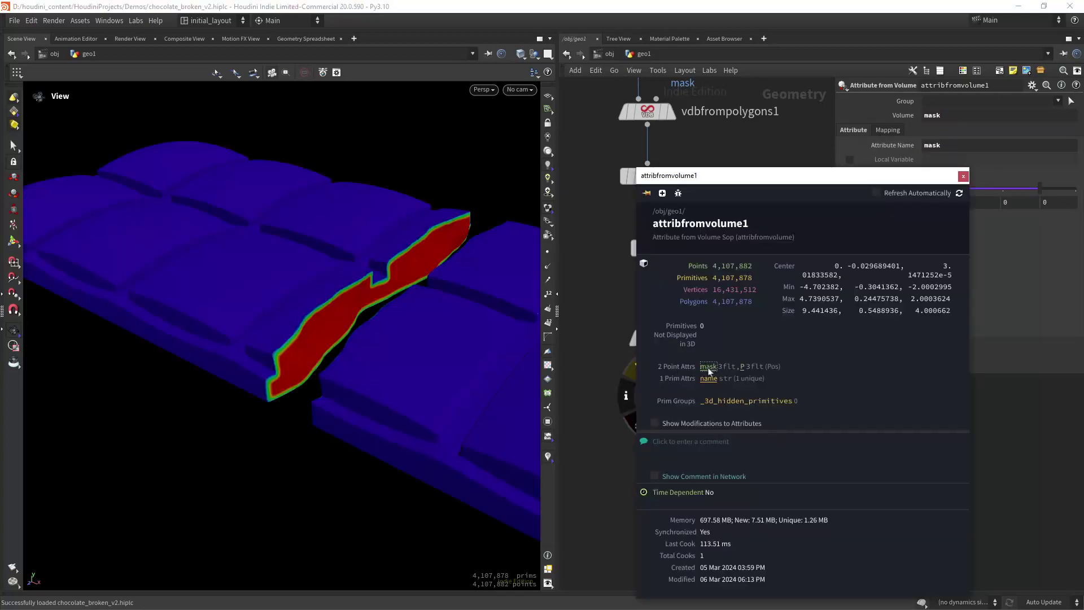
click(709, 367)
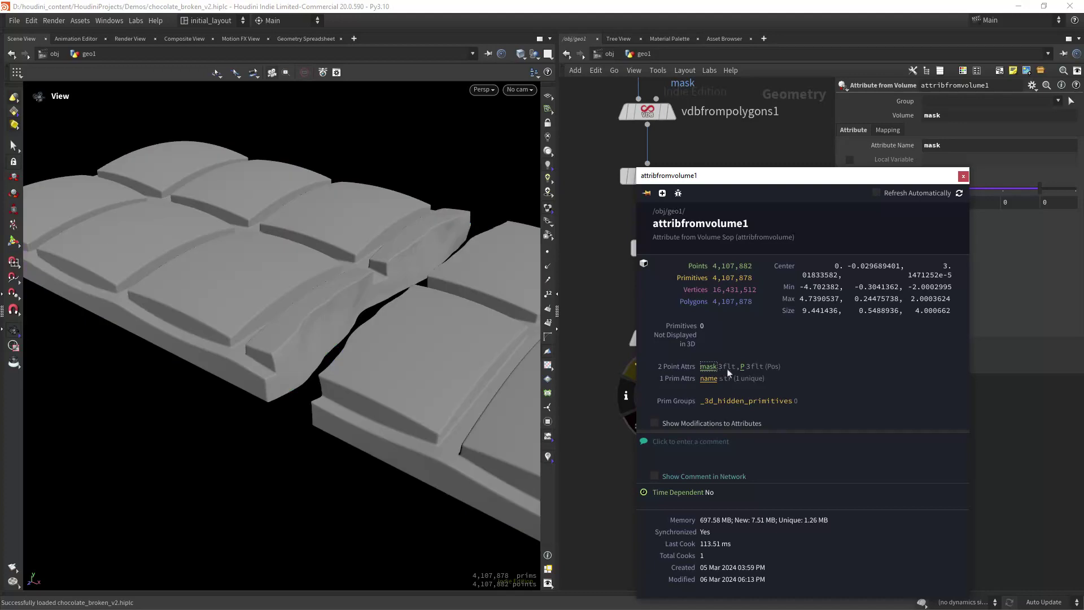
click(712, 371)
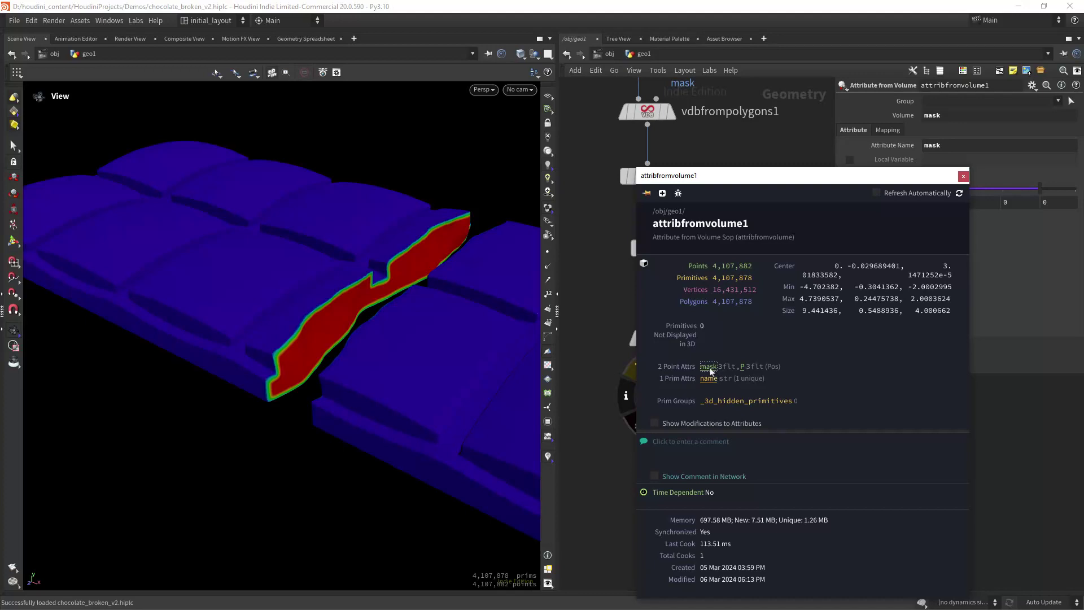
Step: Turn off the mask visualization in the attribfromvolume1 node's information and close it
click(710, 367)
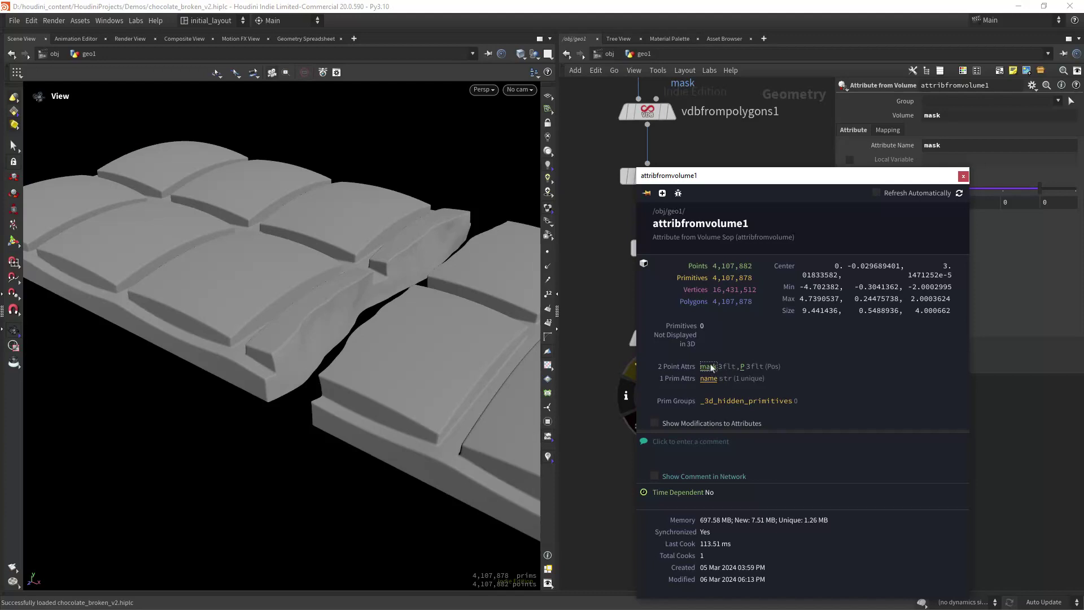
click(963, 175)
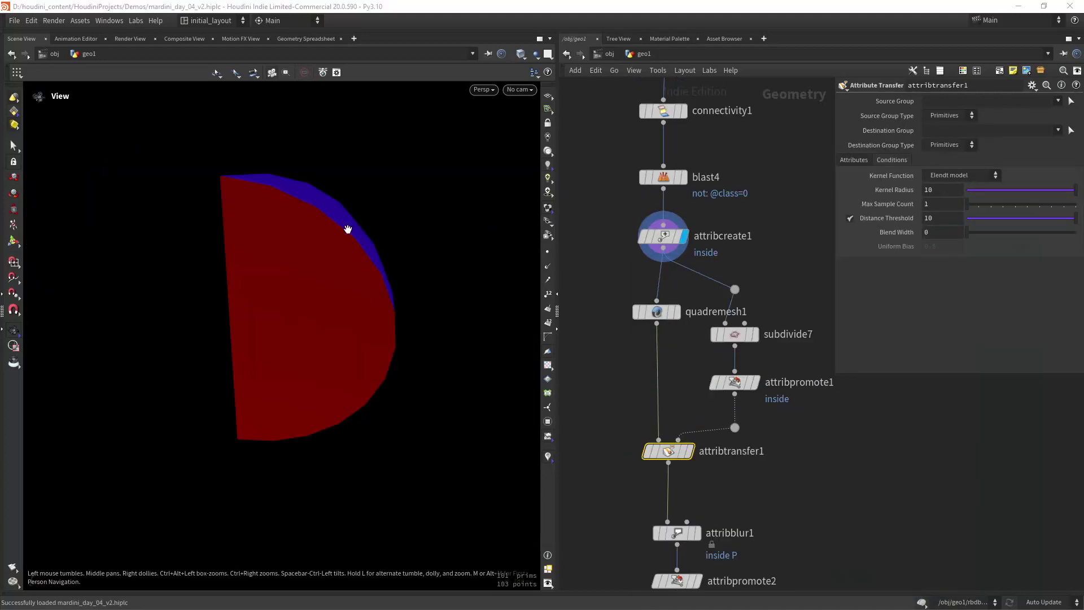
Step: Trace the split sphere setup upstream from attribcreate1, displaying the sweep2 and boolean1 outputs
drag(349, 228, 375, 252)
scroll(718, 173, down, 5)
middle_drag(719, 172, 694, 313)
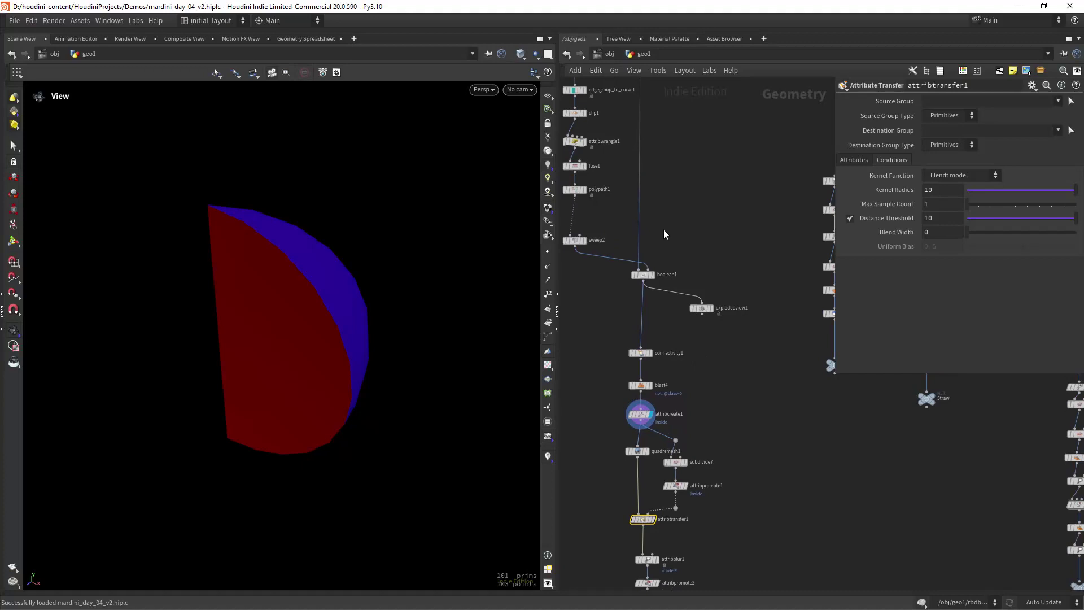
middle_drag(664, 234, 698, 303)
click(617, 309)
drag(282, 343, 339, 330)
middle_drag(699, 148, 677, 207)
click(662, 261)
click(637, 379)
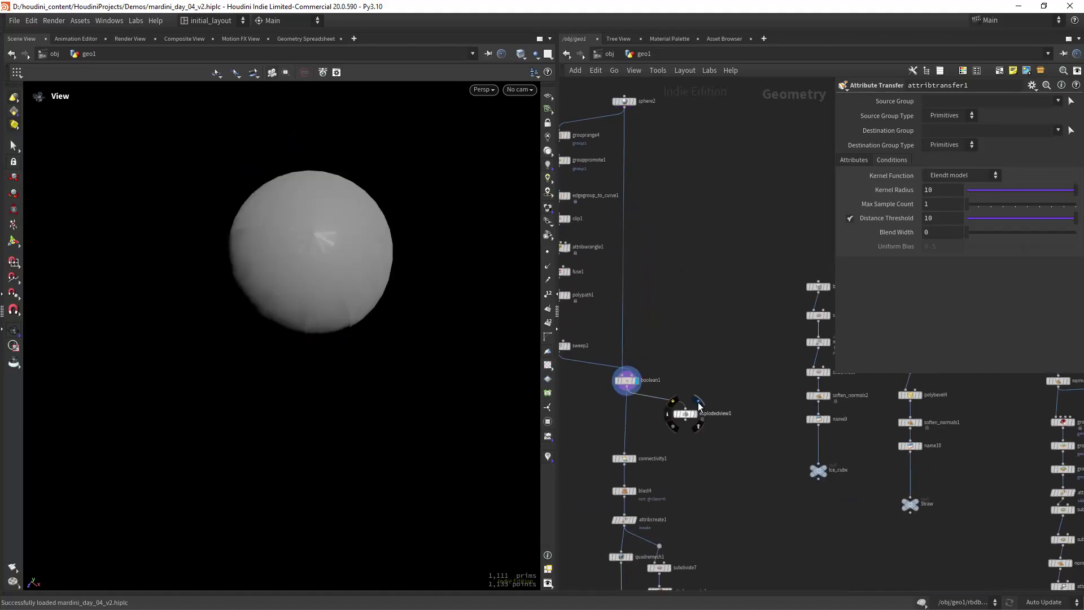
Step: Display the explodedview1, blast4 and attribcreate1 outputs in turn and examine the inside mask on the isolated piece
click(697, 413)
middle_drag(680, 513, 699, 287)
scroll(705, 366, up, 2)
click(660, 323)
middle_drag(696, 341, 698, 304)
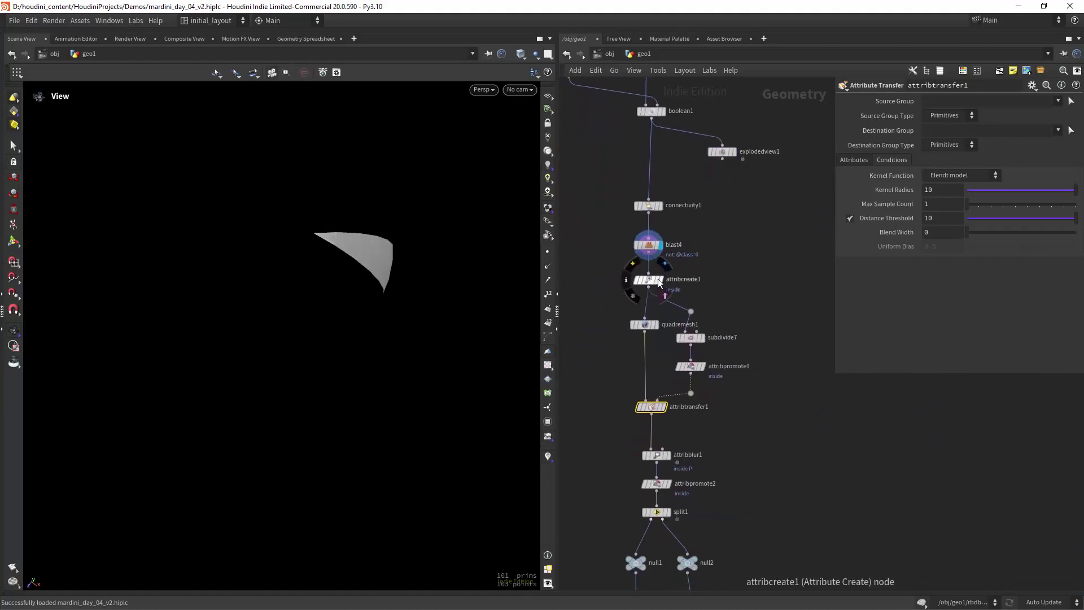
click(663, 268)
drag(356, 278, 438, 198)
scroll(342, 225, up, 3)
drag(387, 251, 361, 267)
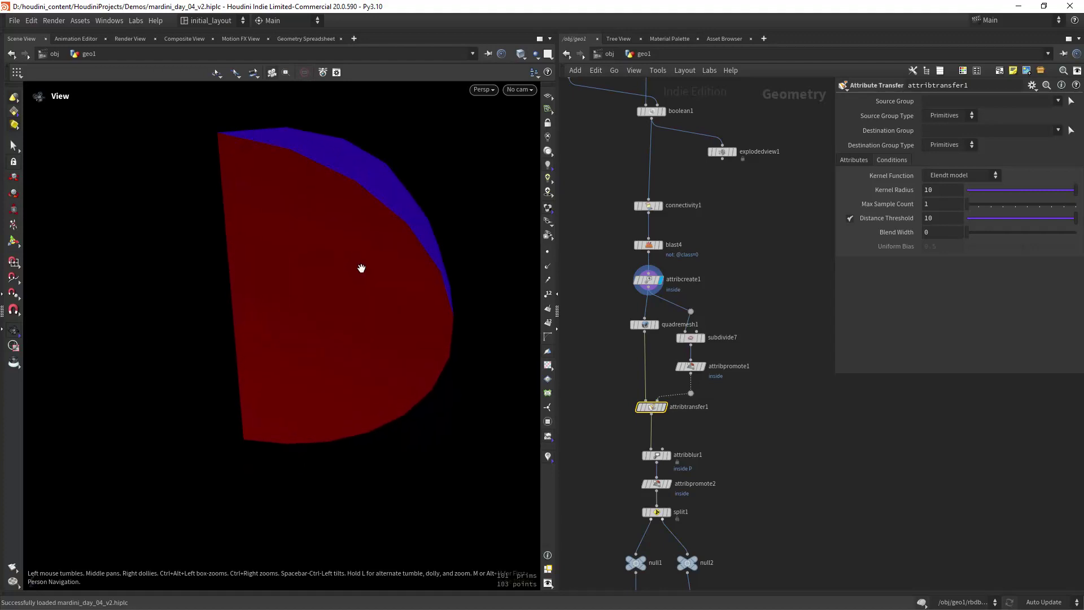
Step: Display the quadremesh1 output and check which attributes it keeps in the node's information
key(r)
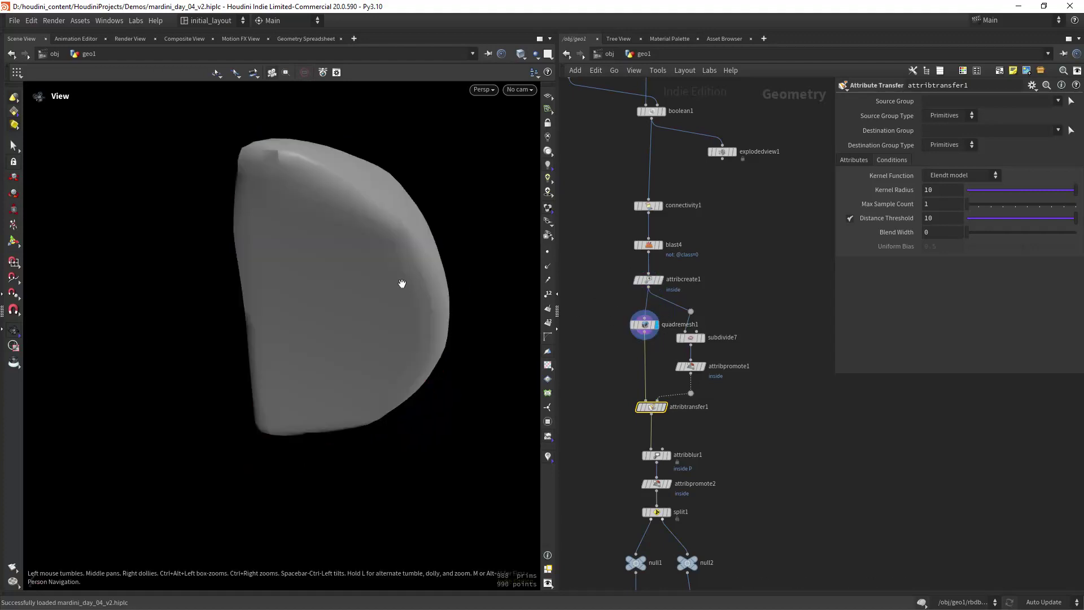
click(623, 330)
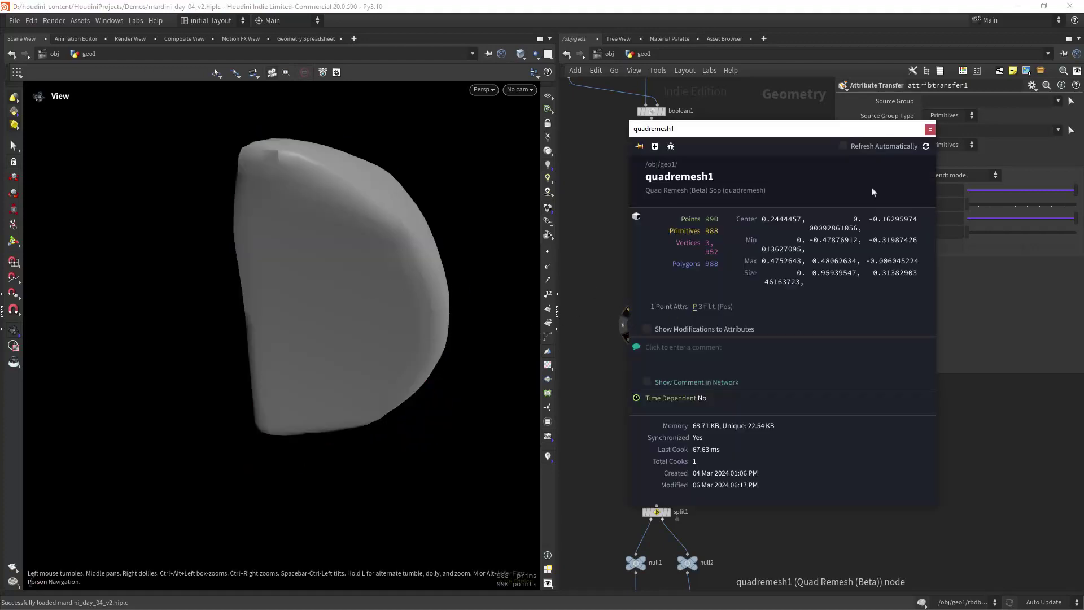
click(930, 129)
scroll(723, 409, up, 3)
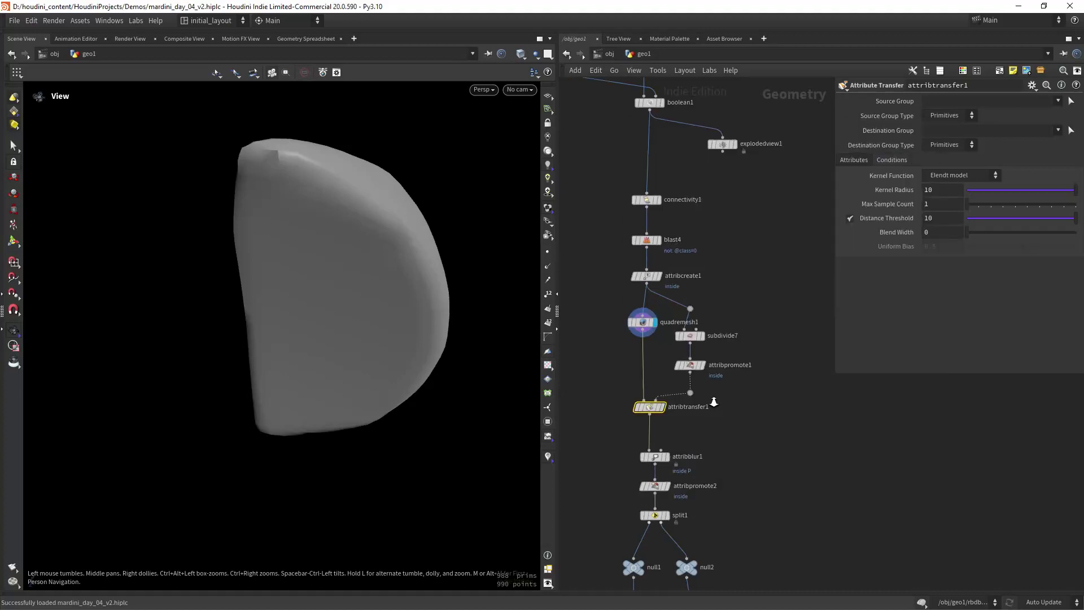
Step: Display the attribtransfer1 output and compare the transferred inside mask with subdivide7 bypassed and re-enabled
click(662, 370)
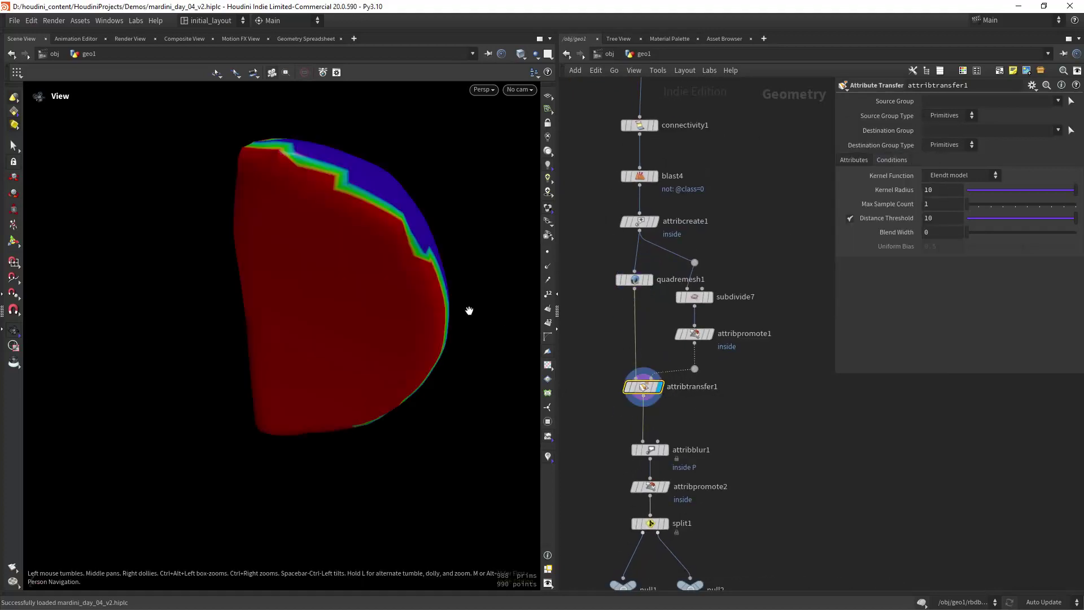
drag(362, 282, 388, 268)
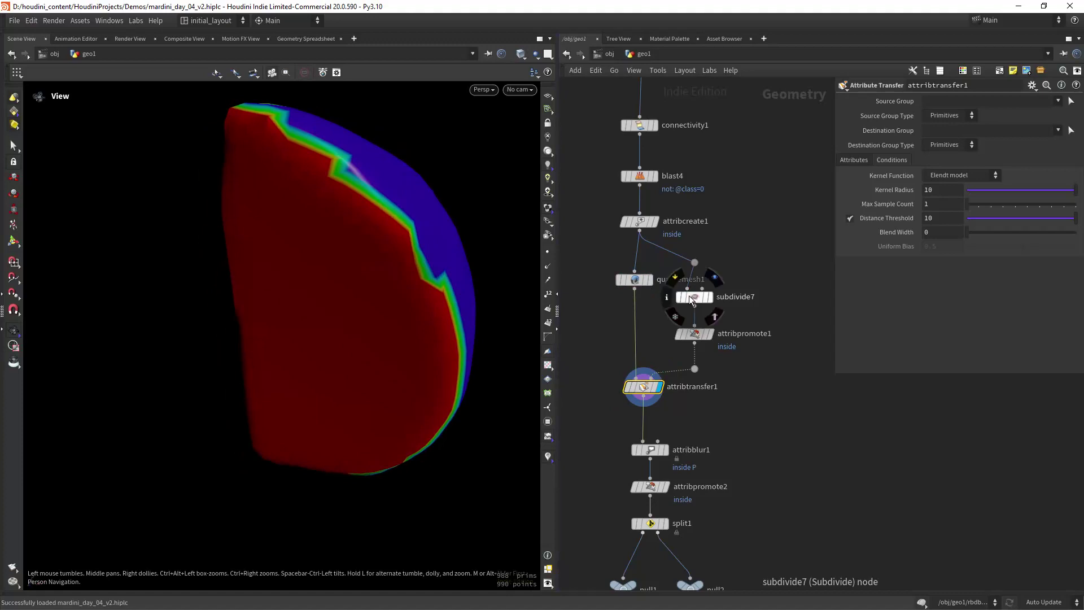
click(677, 283)
right_drag(431, 328, 377, 329)
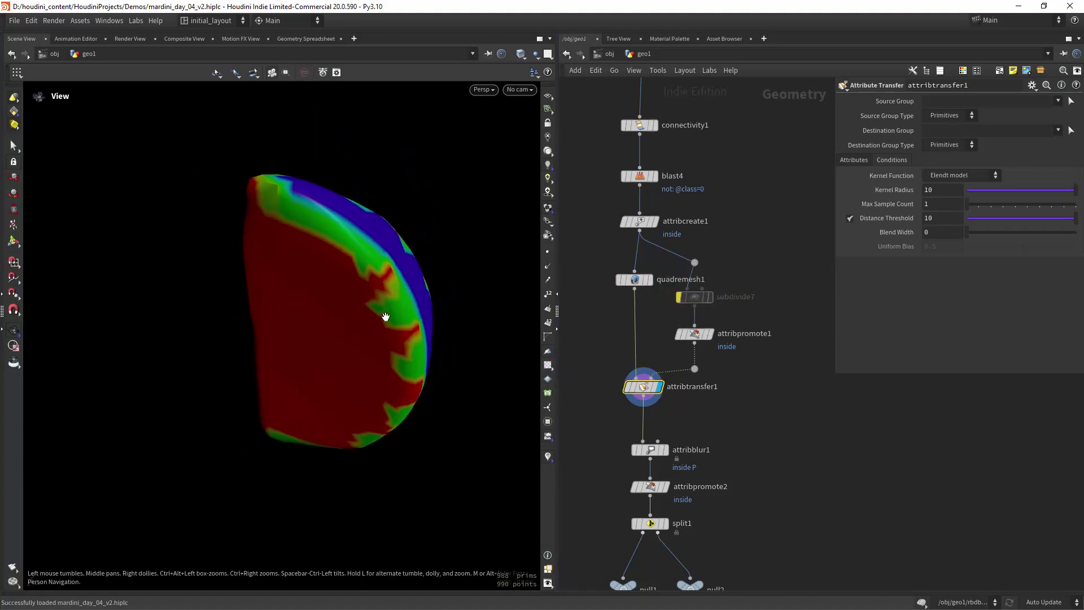
drag(386, 317, 395, 264)
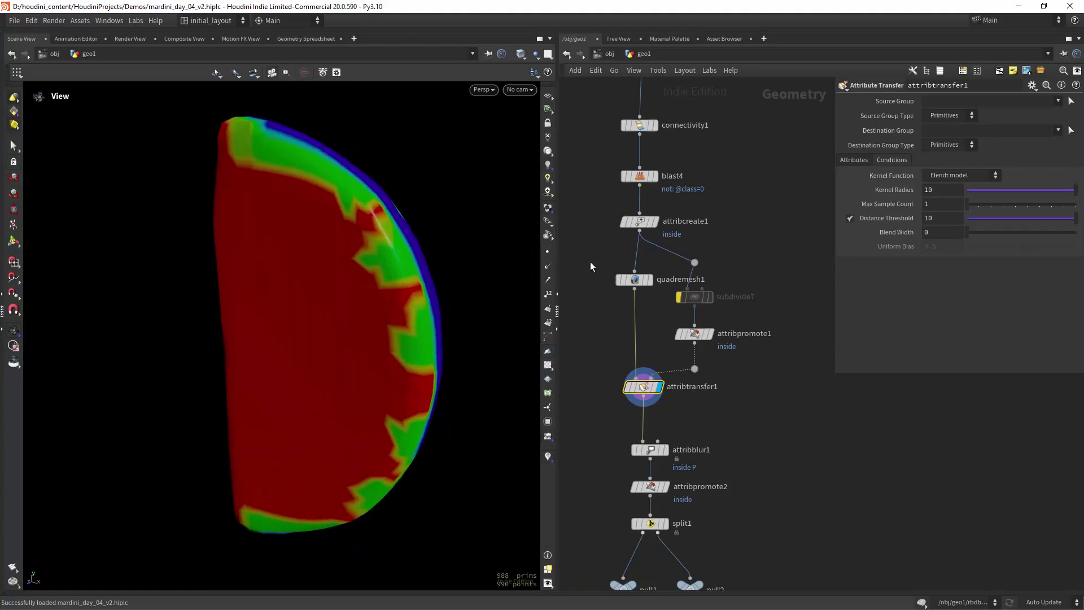
mouse_move(693, 299)
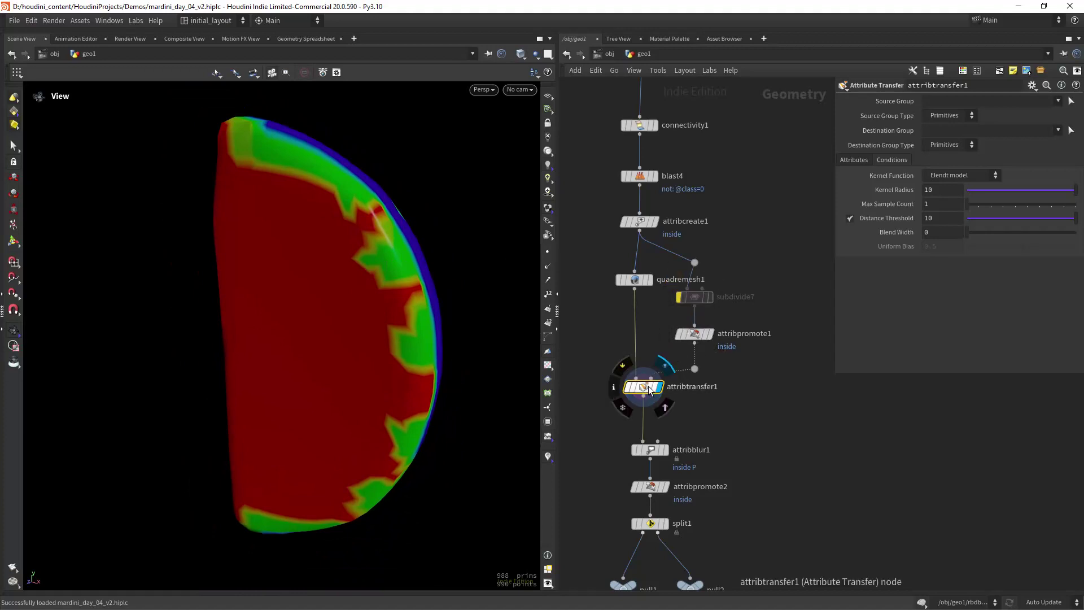
click(677, 277)
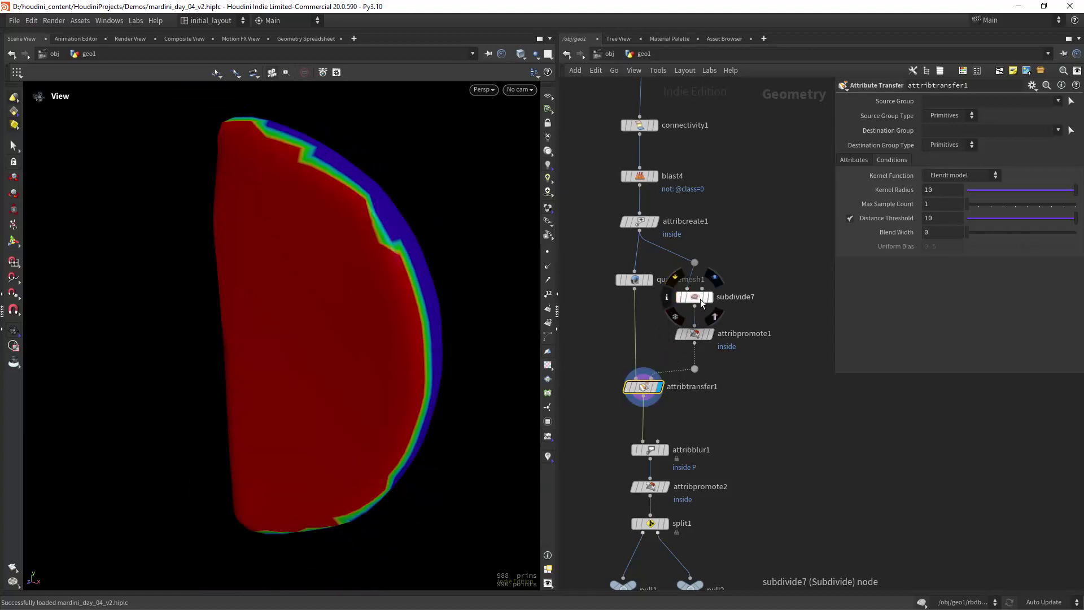
Step: Try a depth of 4 on the subdivide7 node, and set its depth back to 3
click(695, 297)
text(4)
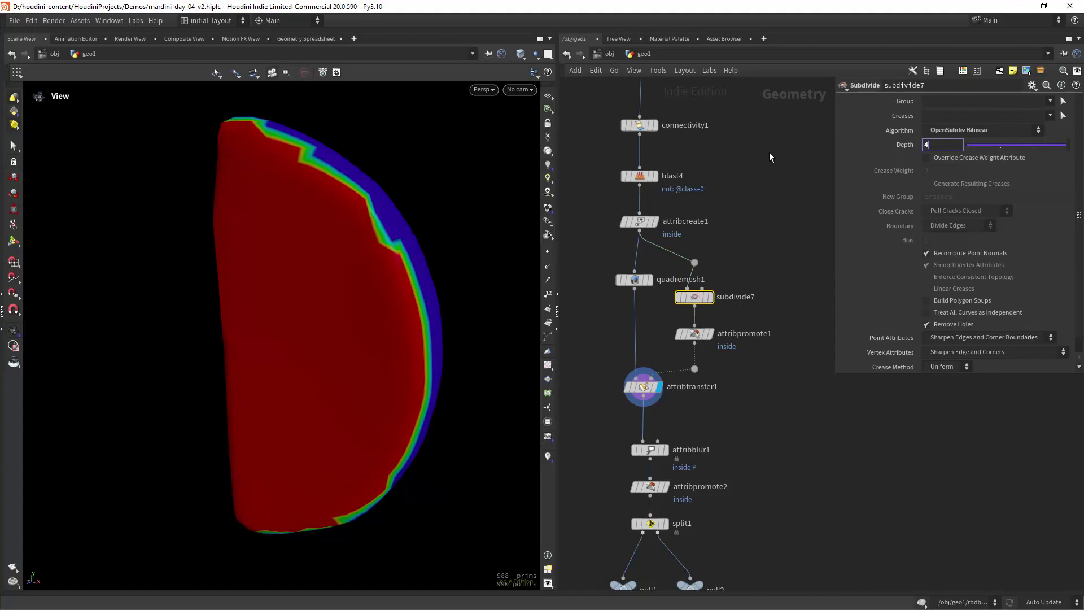
key(Return)
text(3)
key(Return)
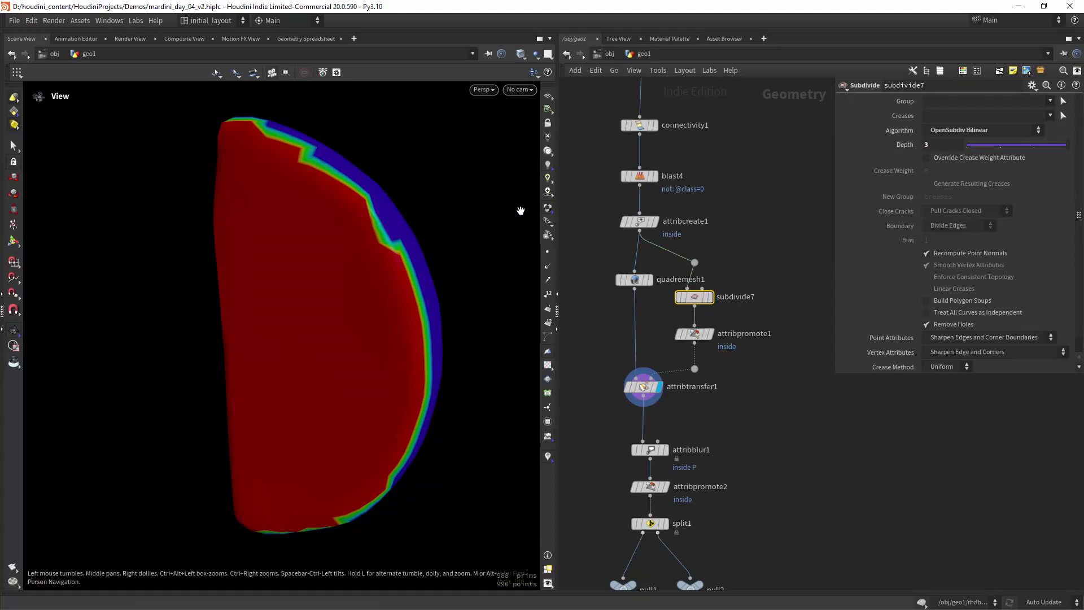
Step: Display the attribblur1, attribpromote2 and split1 outputs in turn to examine how the inside mask is softened and separated
drag(497, 187, 448, 271)
scroll(678, 390, down, 3)
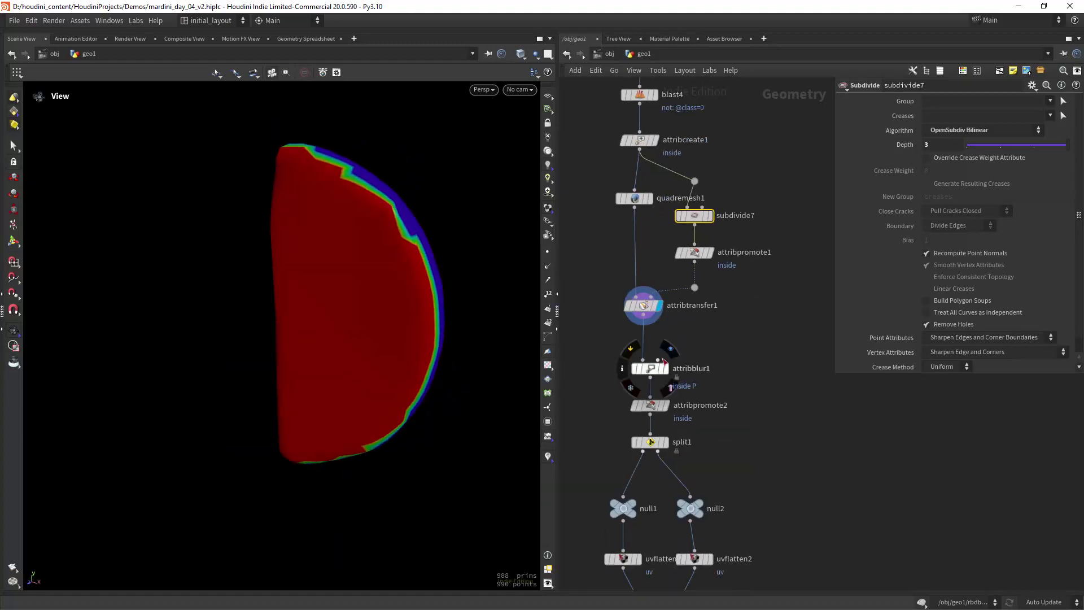
click(665, 366)
drag(453, 295, 517, 292)
click(672, 390)
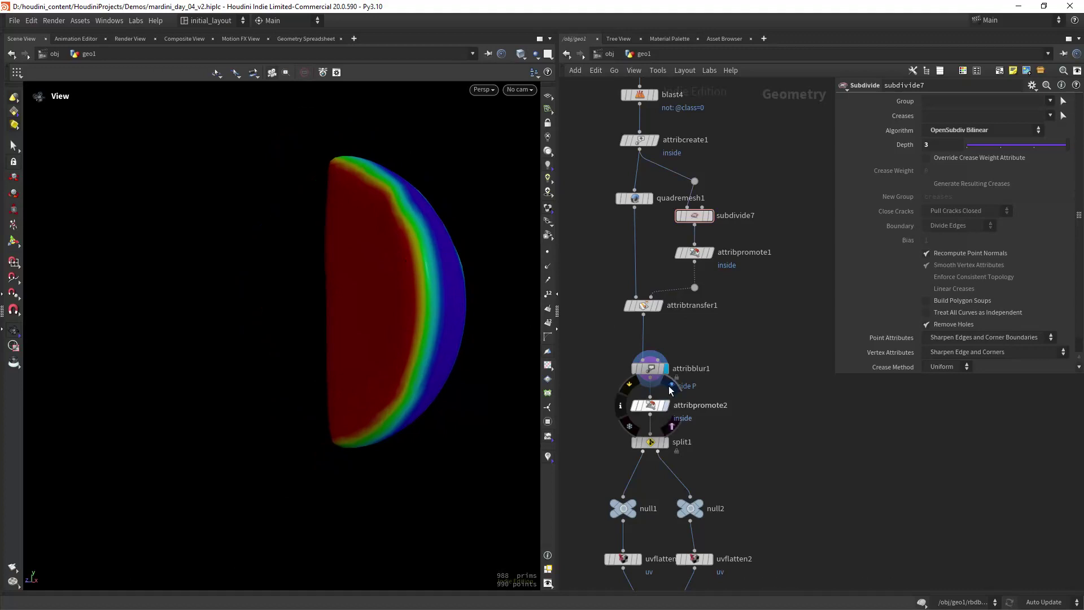
click(672, 390)
middle_drag(675, 437, 680, 376)
click(671, 381)
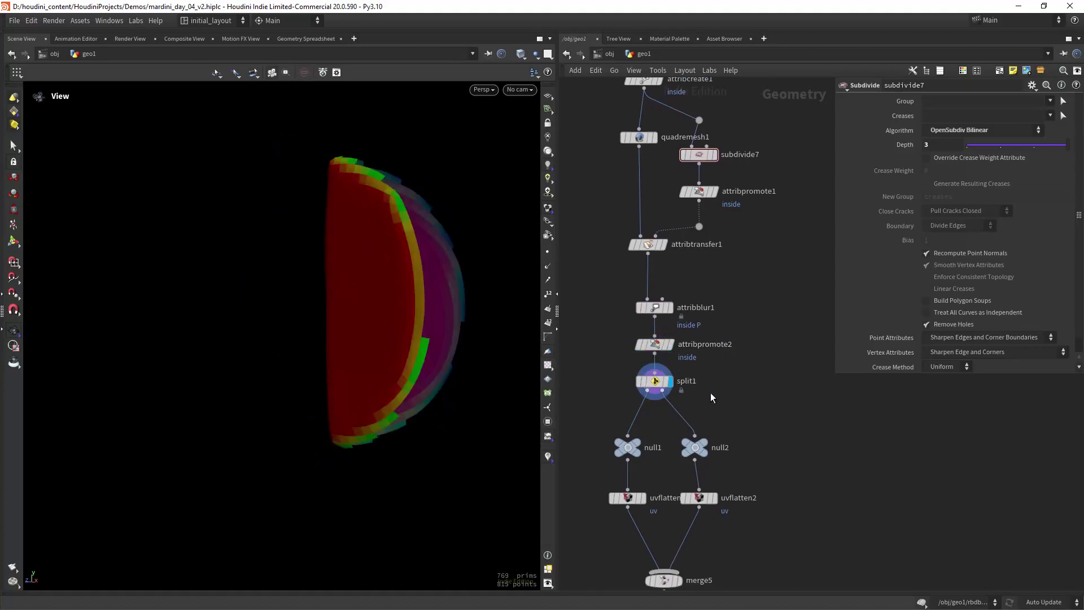
Step: Display the output of the UV flatten node under null1 and that of merge5
scroll(666, 395, down, 1)
click(643, 464)
scroll(723, 452, down, 2)
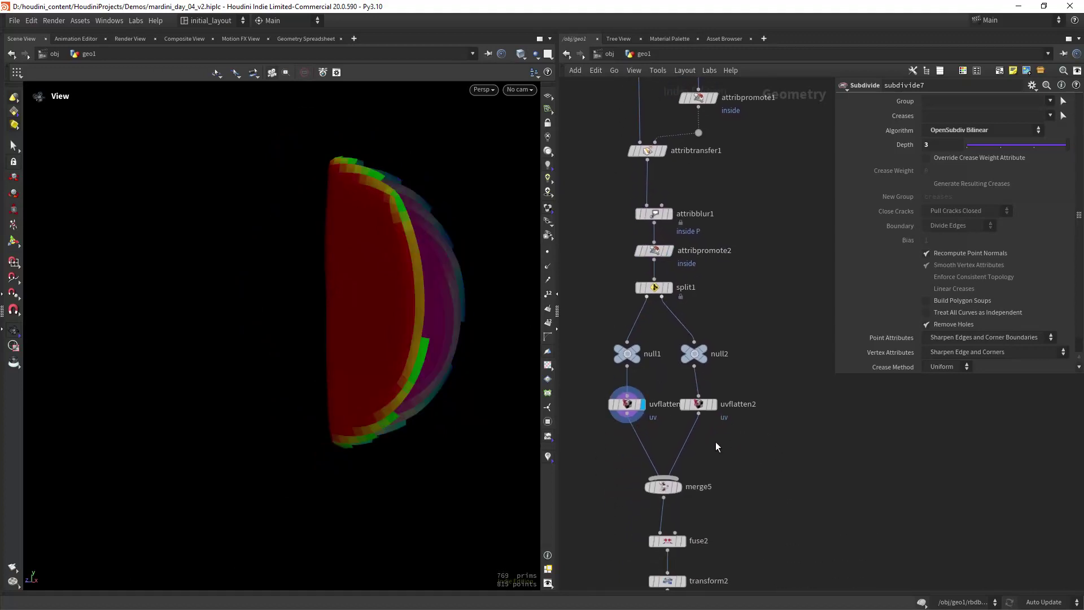
click(680, 484)
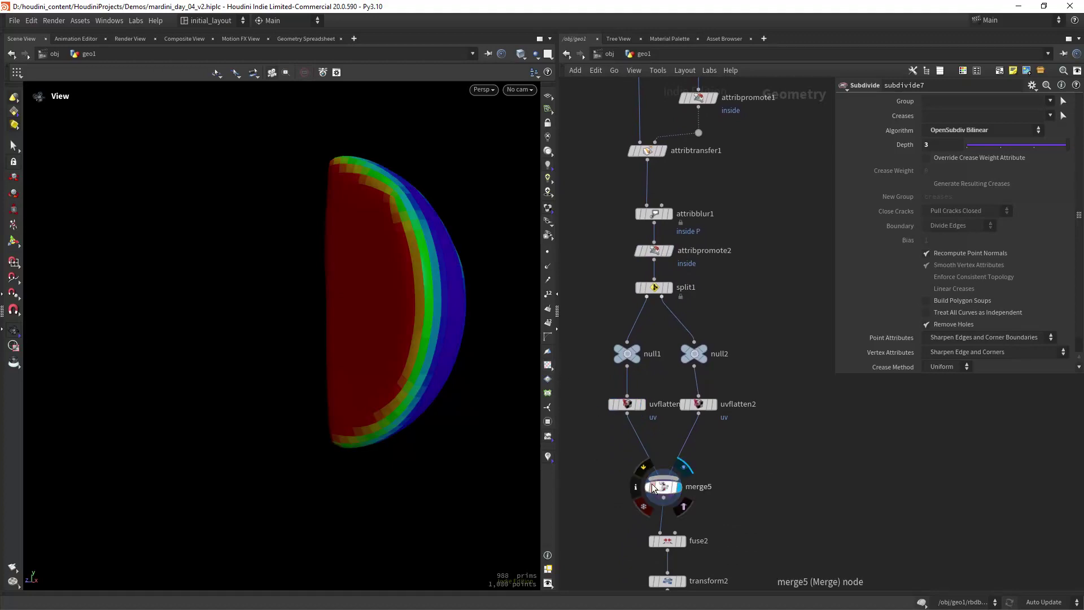
Step: Check merge5's attributes in its node information and turn off the inside mask visualization
click(635, 487)
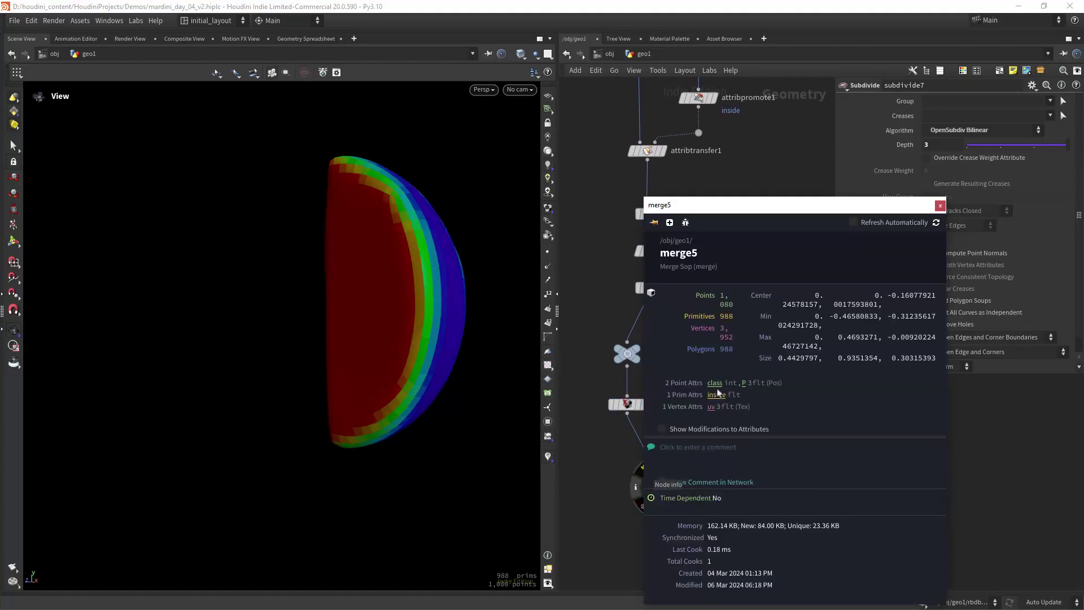
click(550, 367)
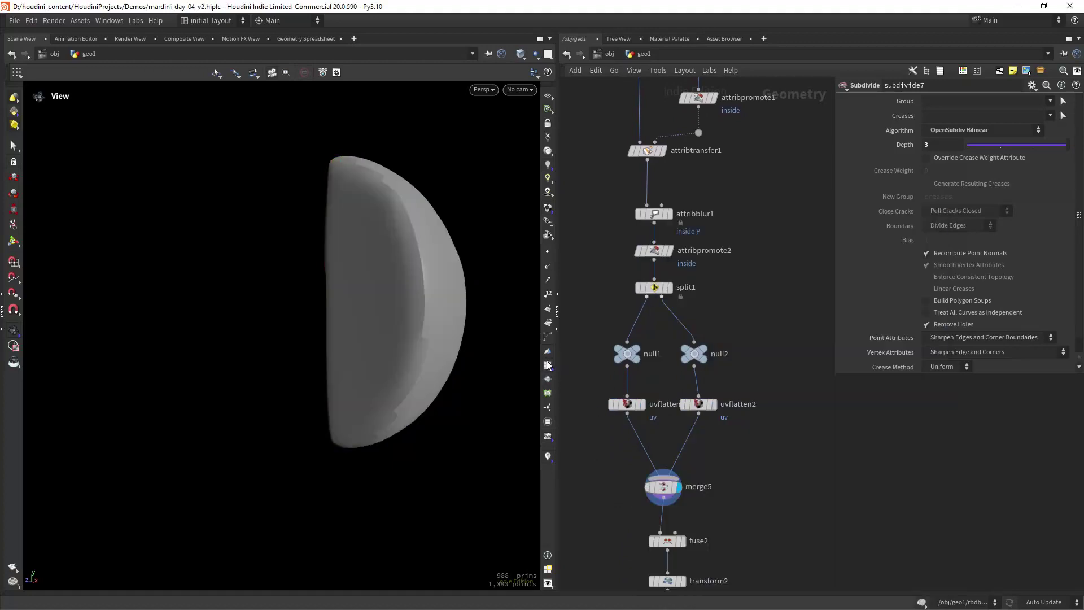
drag(334, 267, 419, 354)
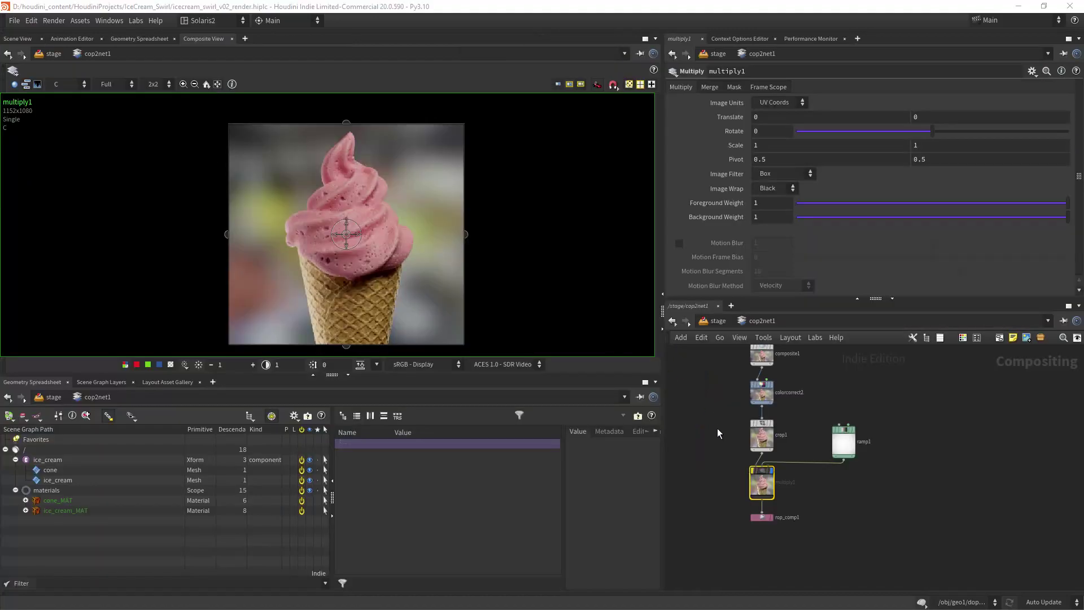
Step: Toggle the bypass of multiply1 to compare the ice cream image with and without the ramp1 multiplication
mouse_move(756, 477)
click(751, 458)
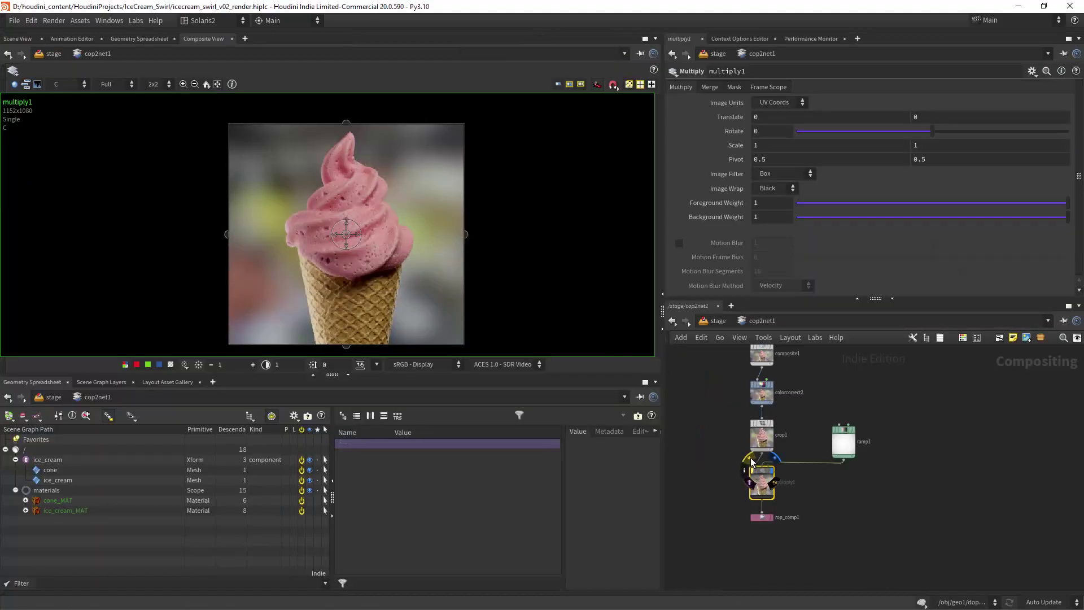
click(750, 458)
click(751, 458)
Step: Move ramp1 closer to multiply1, add a new Ramp node beside it and display the new ramp's output
drag(845, 445, 828, 456)
key(Tab)
text(ra)
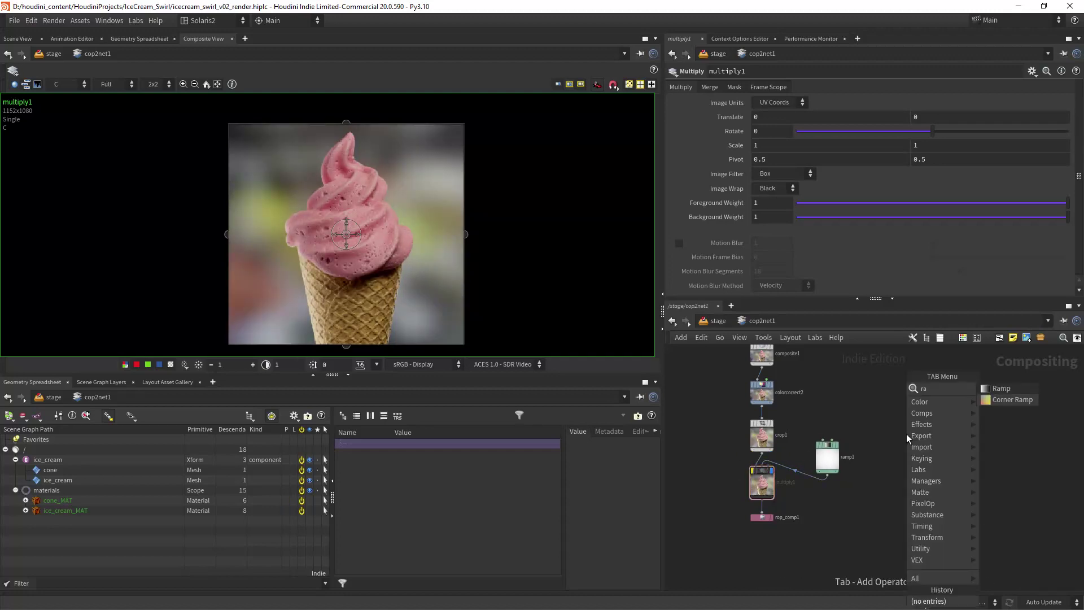
key(Return)
click(906, 434)
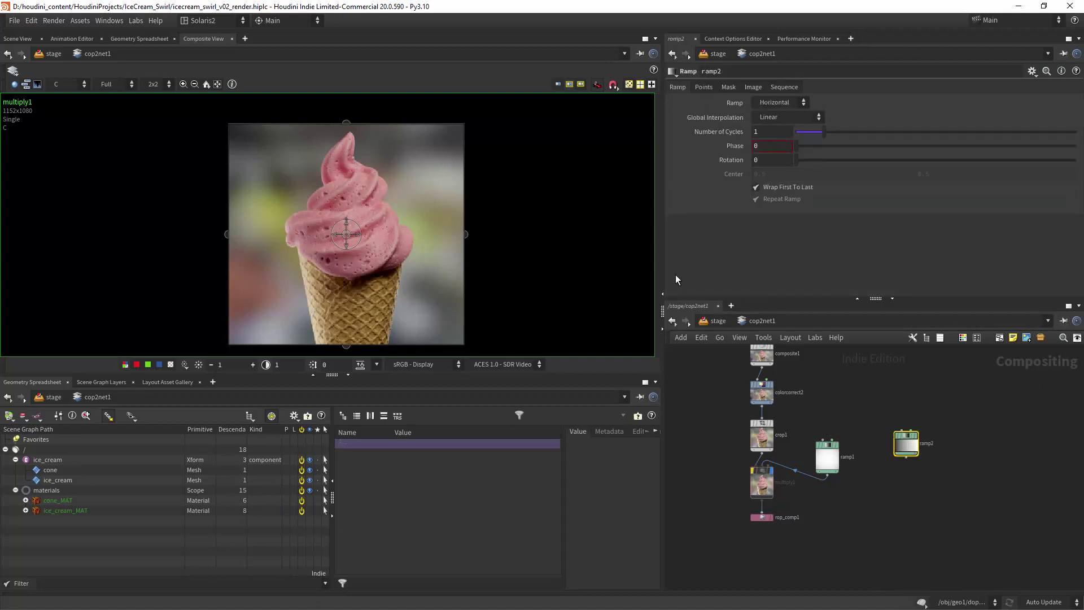
click(916, 436)
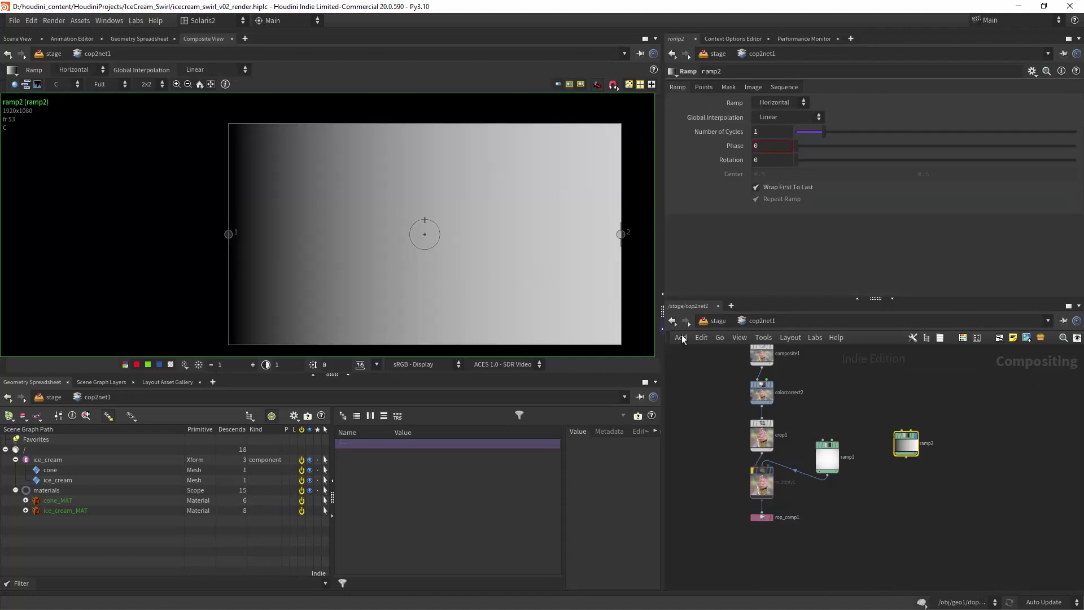
Step: Place ramp2 next to ramp1 and review its mask and image settings
drag(910, 446, 877, 471)
click(709, 87)
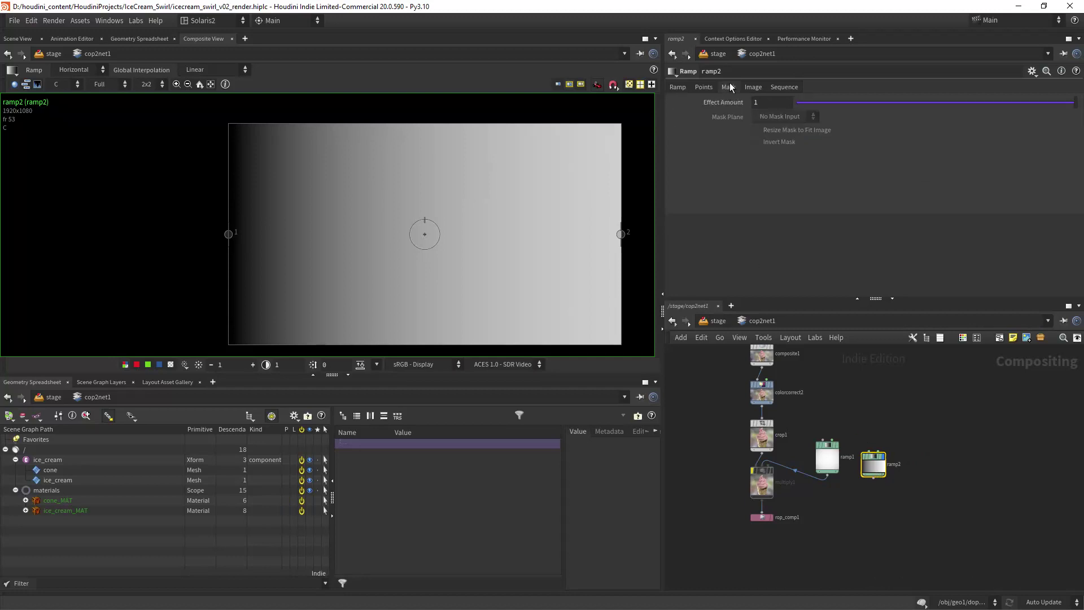
click(752, 88)
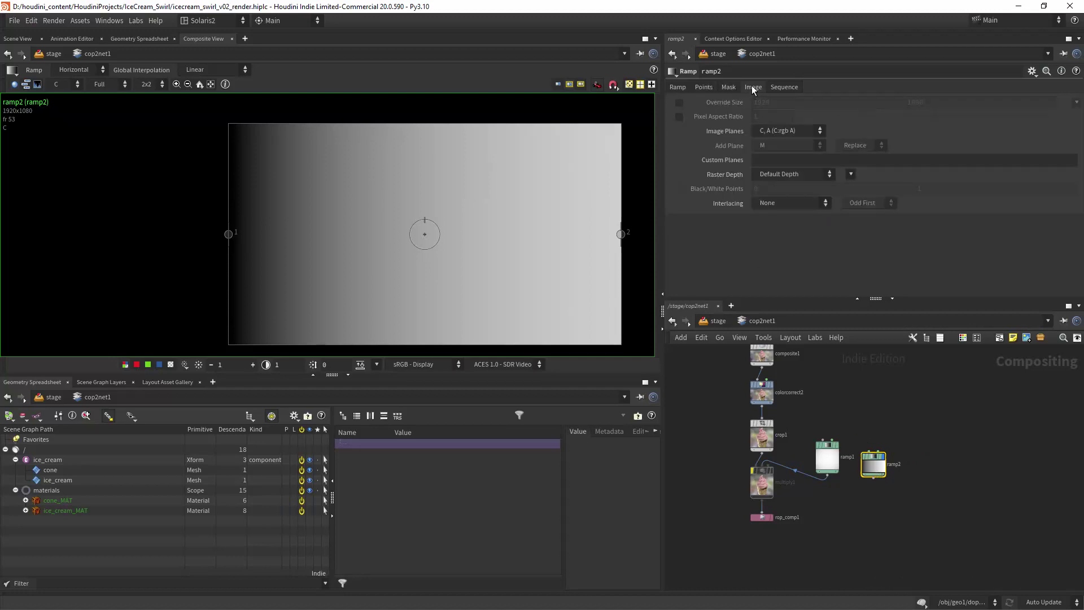
Step: Try feeding crop1 into ramp2's mask input, and cut that connection
scroll(791, 439, up, 4)
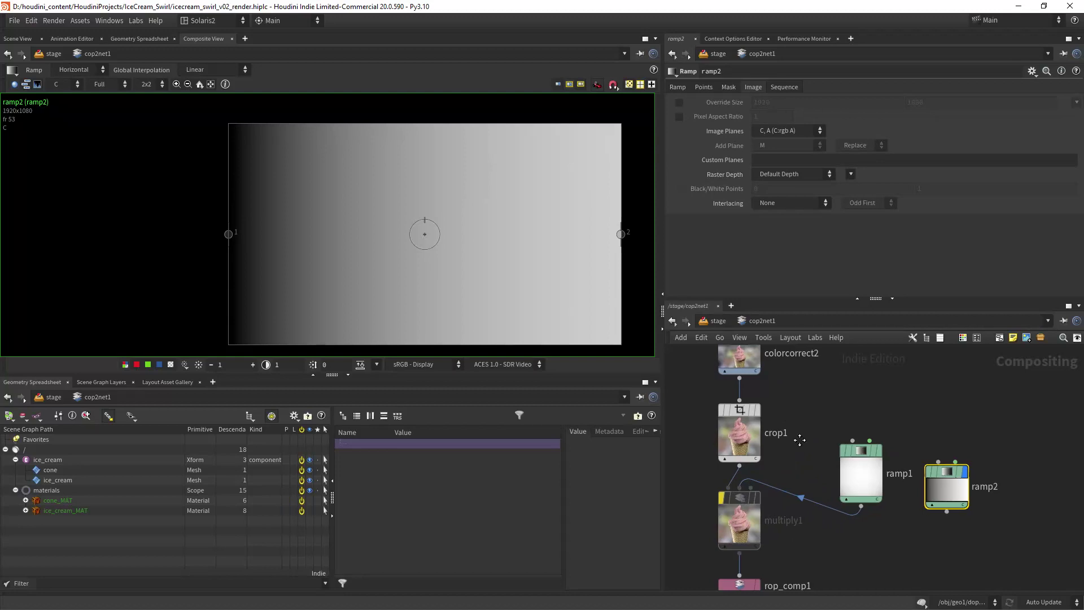
mouse_move(937, 447)
drag(946, 448, 816, 430)
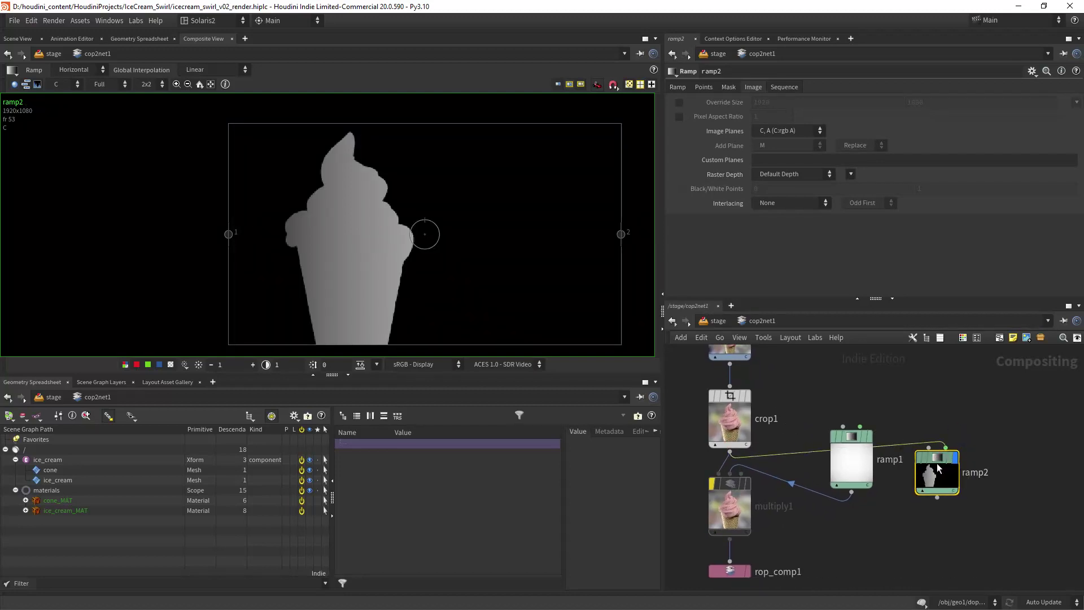
key(y)
drag(773, 445, 790, 464)
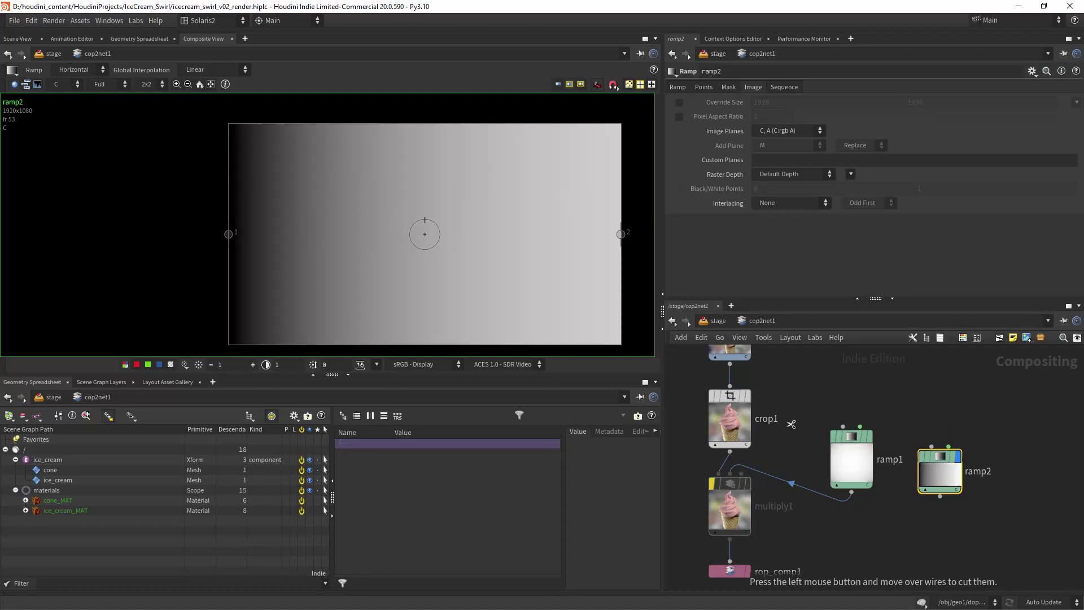
Step: Connect the crop1 output to ramp2's first input
drag(933, 448, 731, 449)
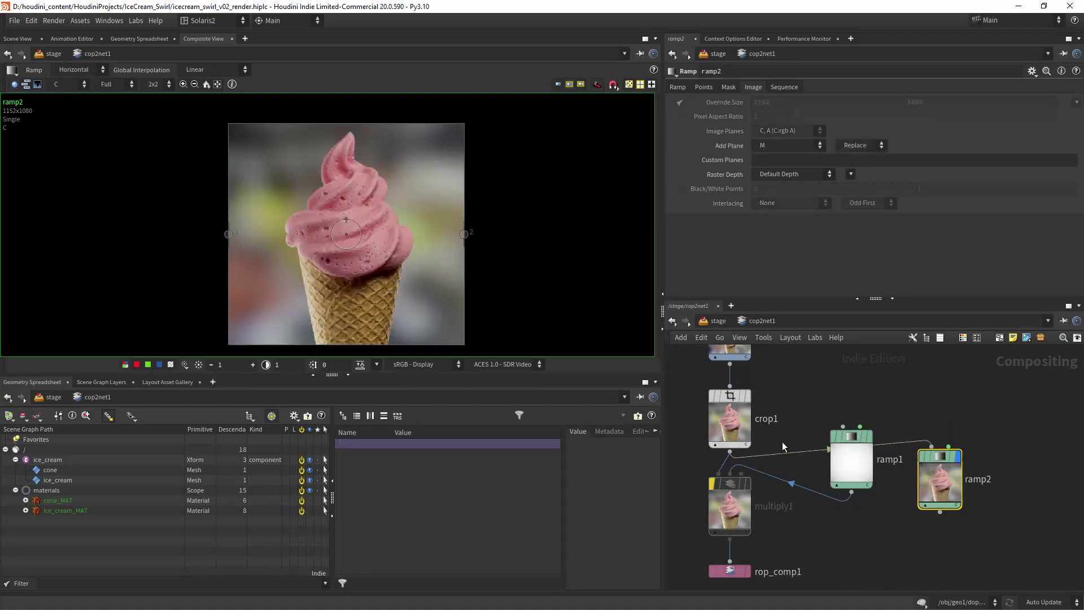
Step: Detach ramp2 from crop1 and set its ramp type to Concentric after trying Radial
mouse_move(940, 480)
mouse_down()
mouse_move(947, 469)
mouse_move(928, 475)
mouse_up()
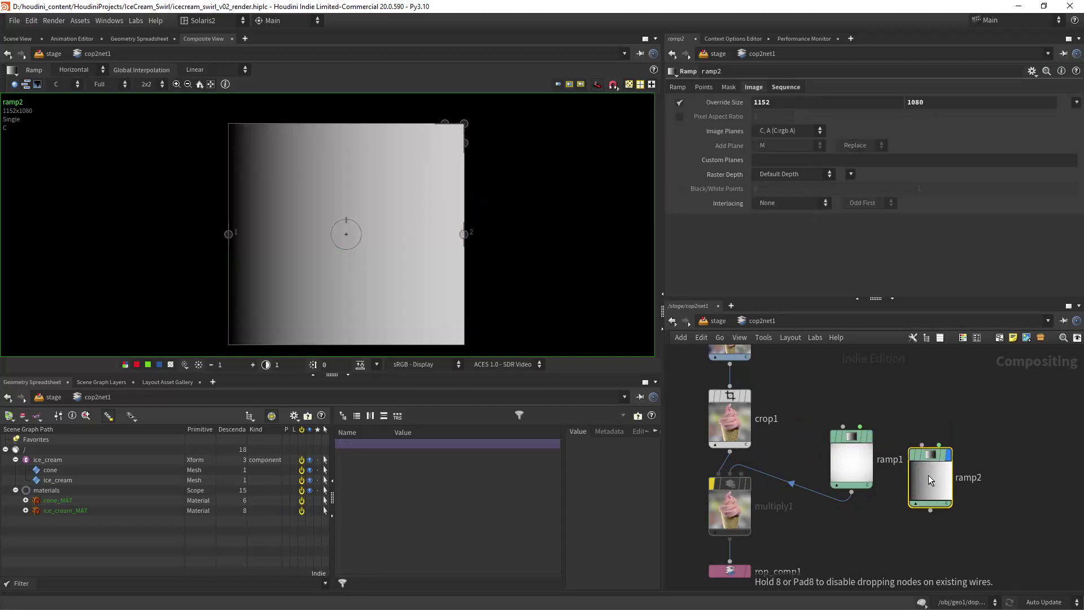
click(678, 87)
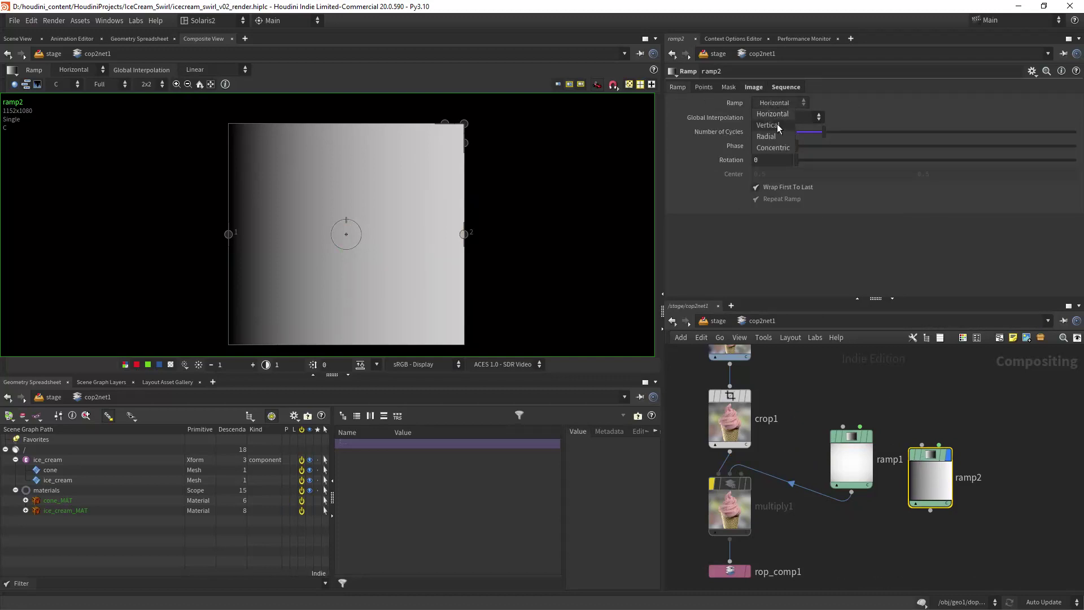
click(769, 136)
click(776, 105)
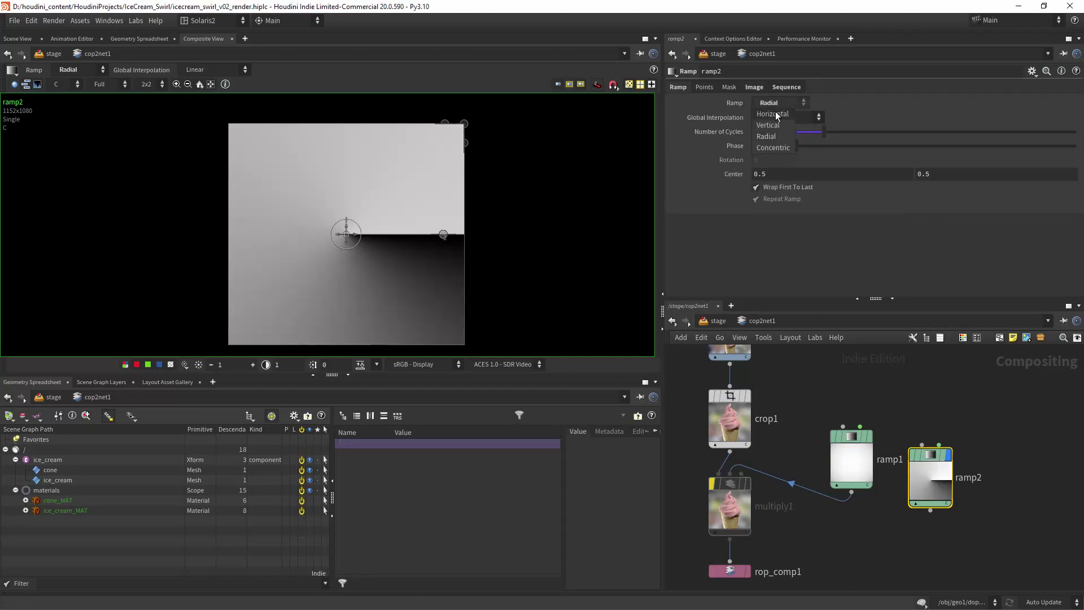
click(775, 147)
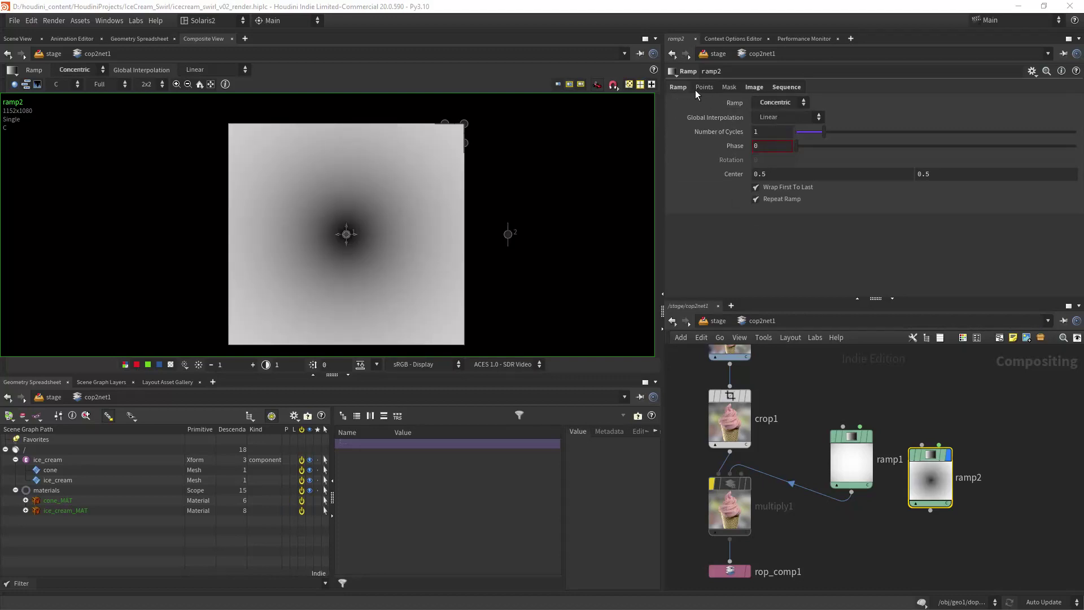
Step: Set ramp2's Point 1 color to white (1, 1, 1) and its Point 2 color to black (0, 0, 0)
click(703, 86)
click(800, 146)
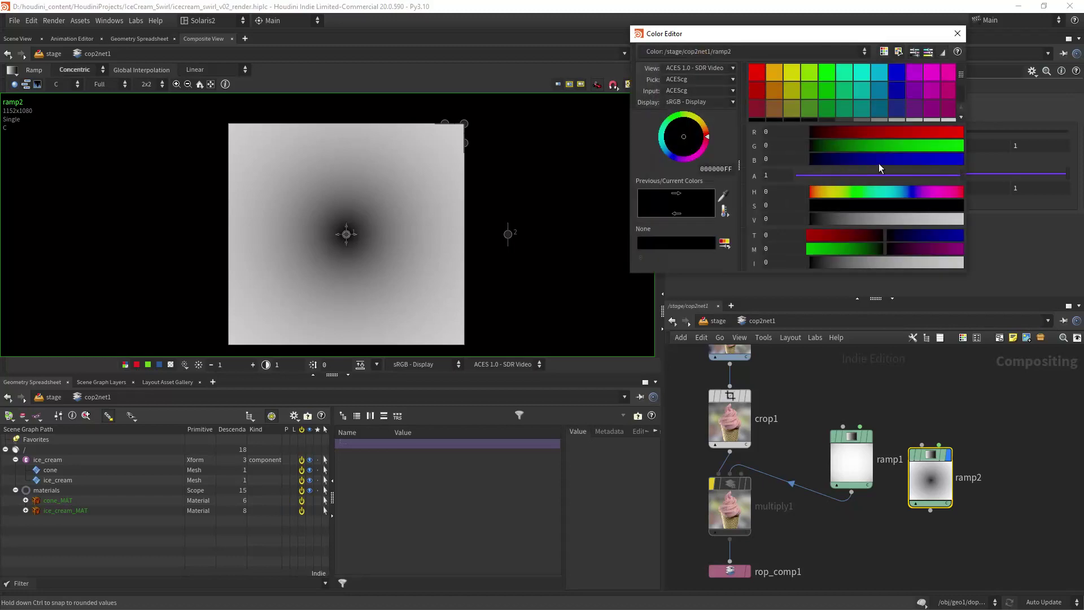
drag(909, 223, 1038, 234)
click(958, 34)
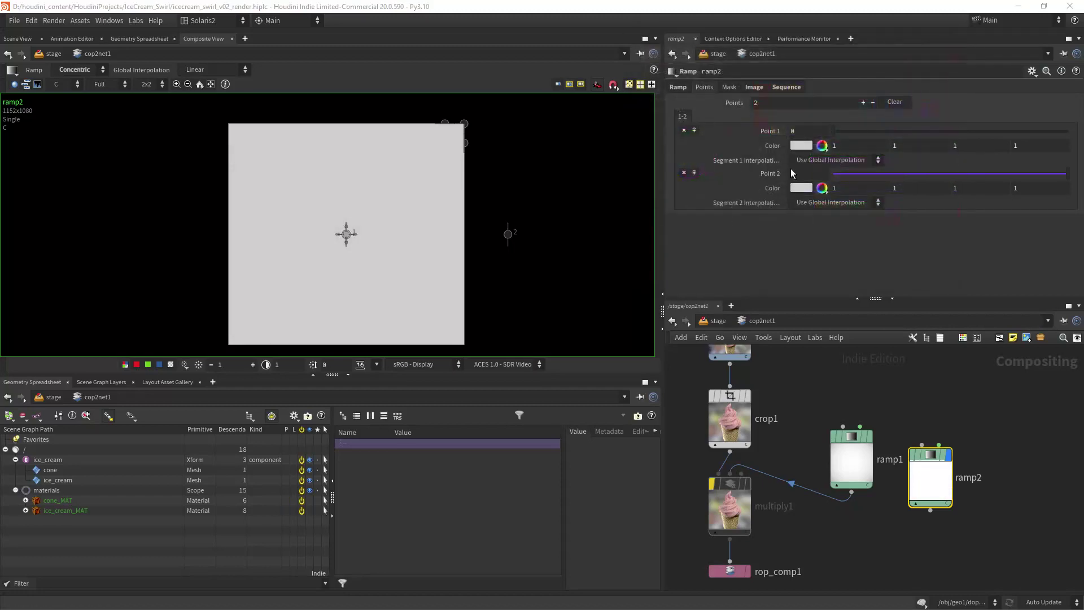
click(803, 190)
drag(839, 265, 746, 267)
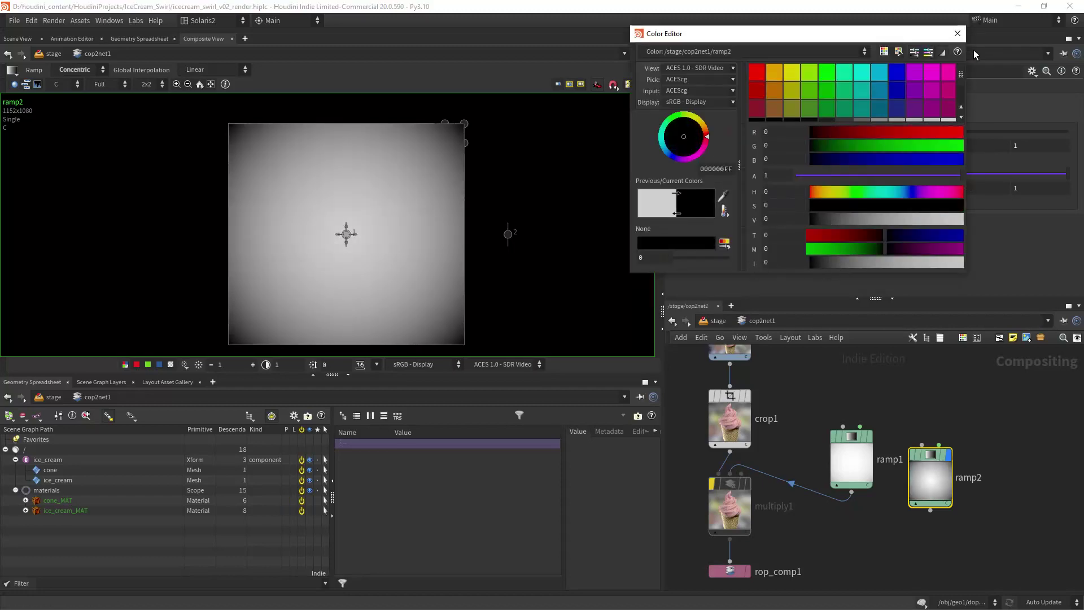
click(957, 34)
Step: Try Ease In as ramp2's global interpolation, set it to Ease Out, and review the ramp's points
click(679, 87)
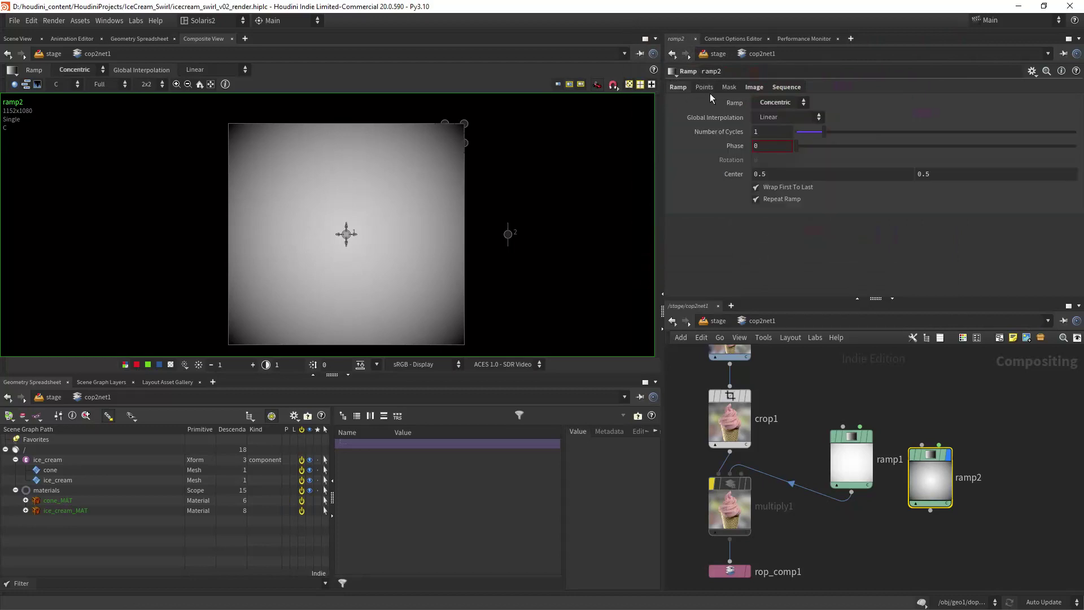
click(774, 121)
click(775, 163)
click(784, 117)
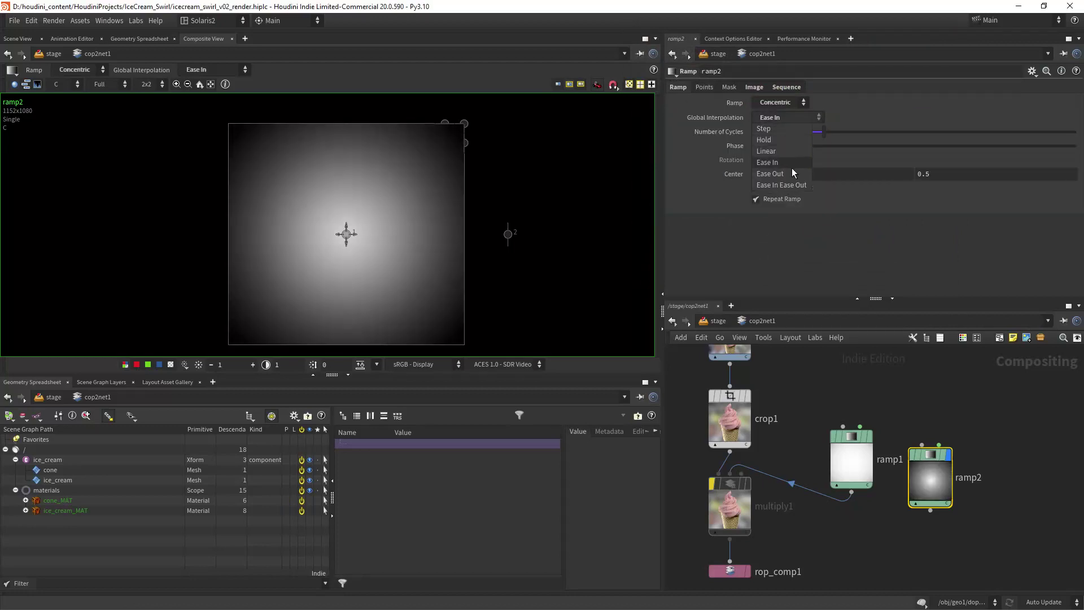
click(789, 173)
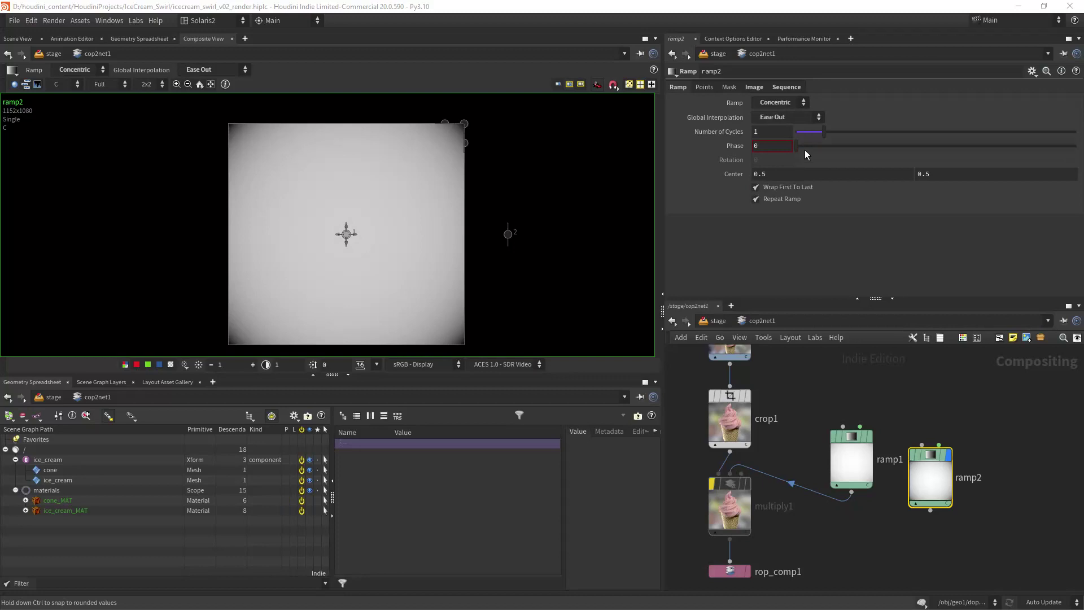
click(704, 88)
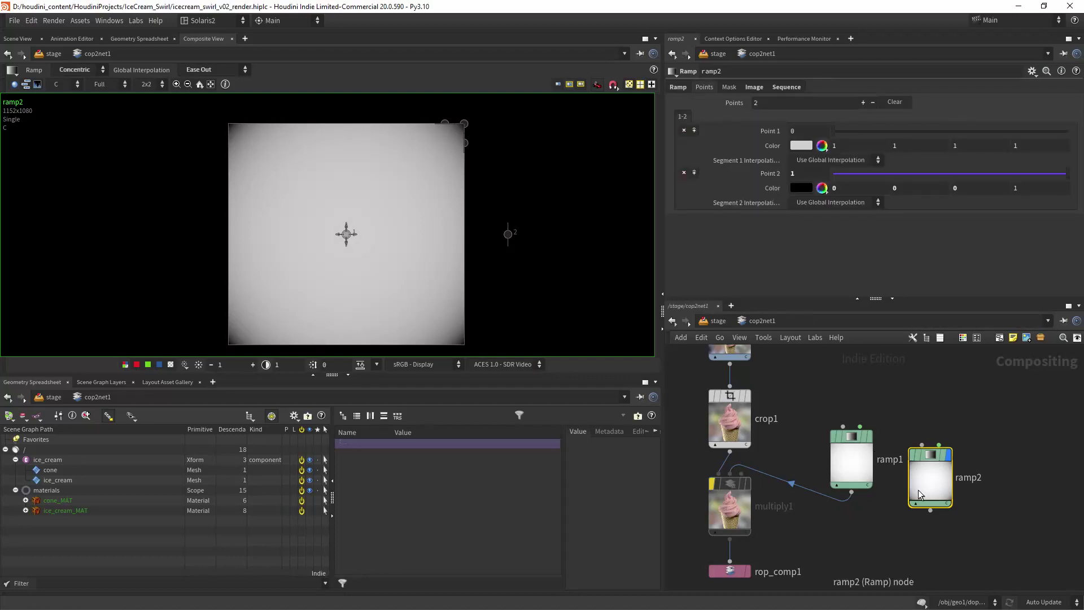
Step: Nudge ramp1 slightly, turn off the bypass on multiply1 and display its output
drag(850, 466, 847, 464)
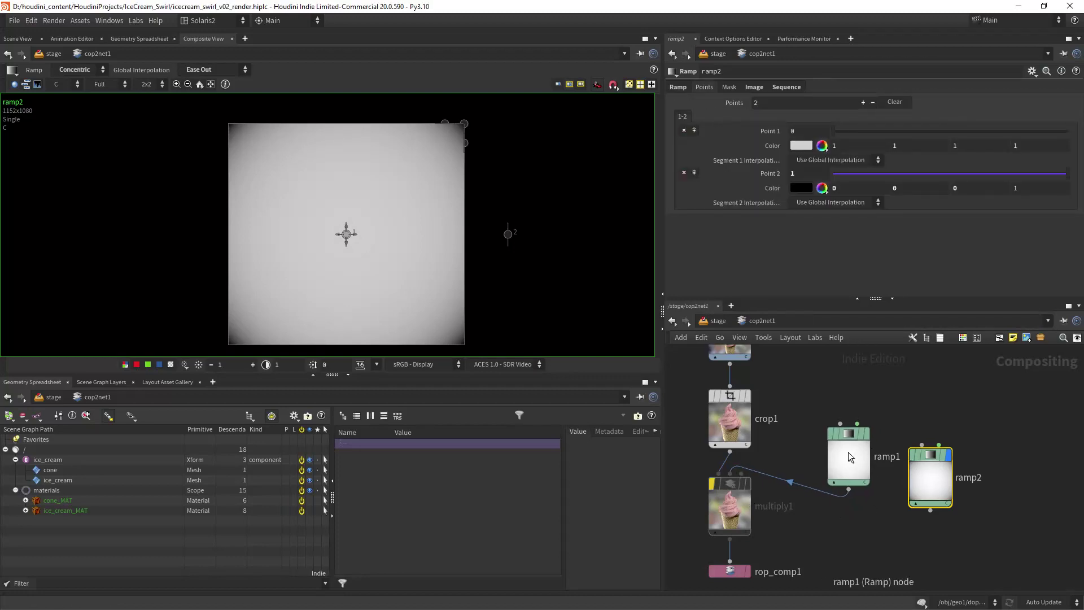
click(723, 501)
mouse_move(725, 498)
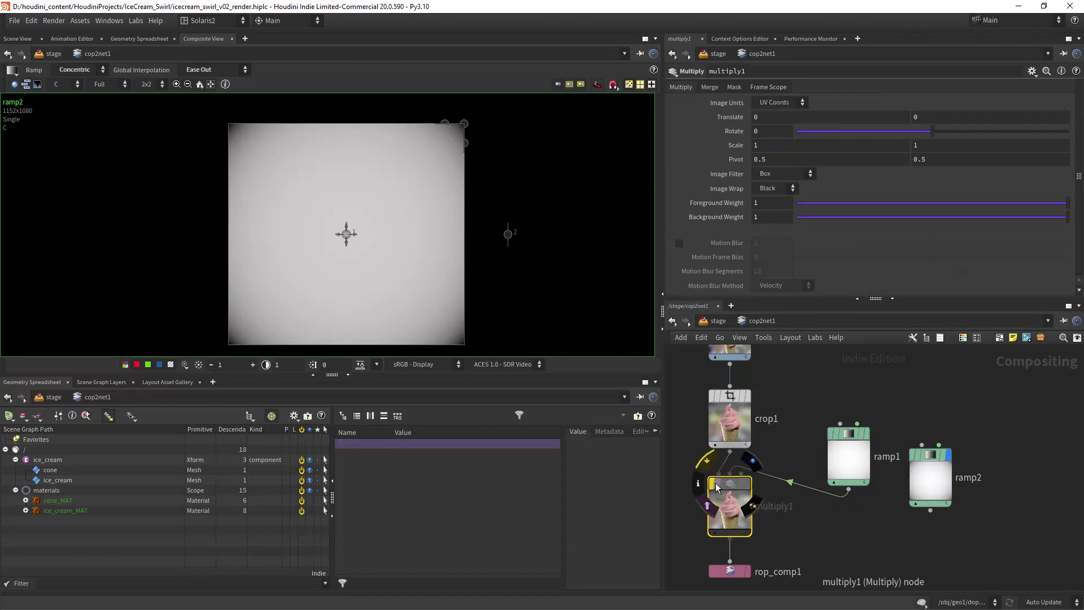
click(749, 483)
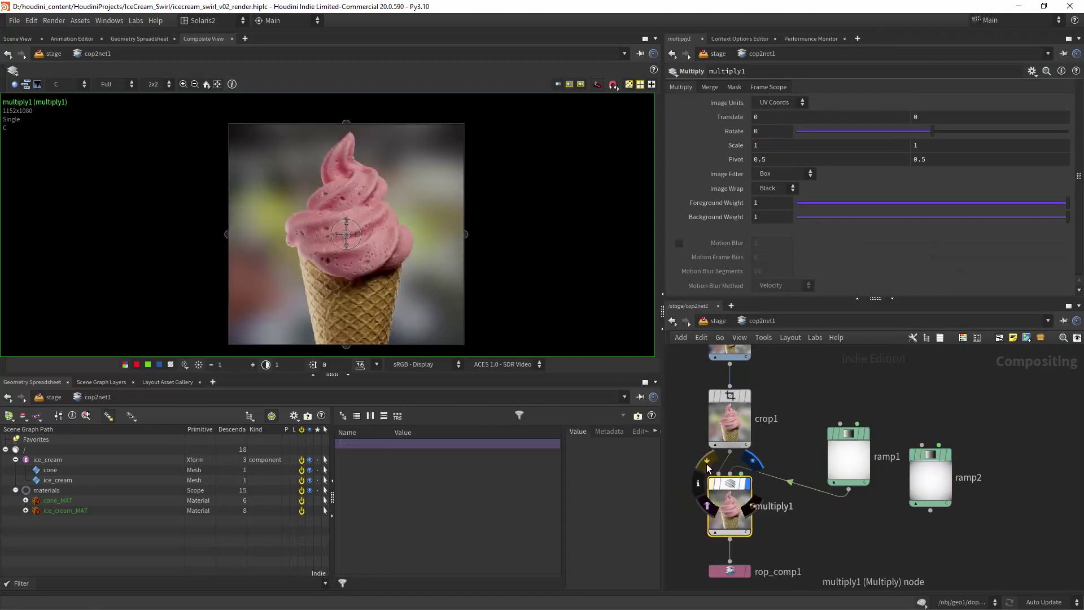
Step: Darken ramp1's Point 2 color to a value of about 0.172 to strengthen the vignette
click(844, 463)
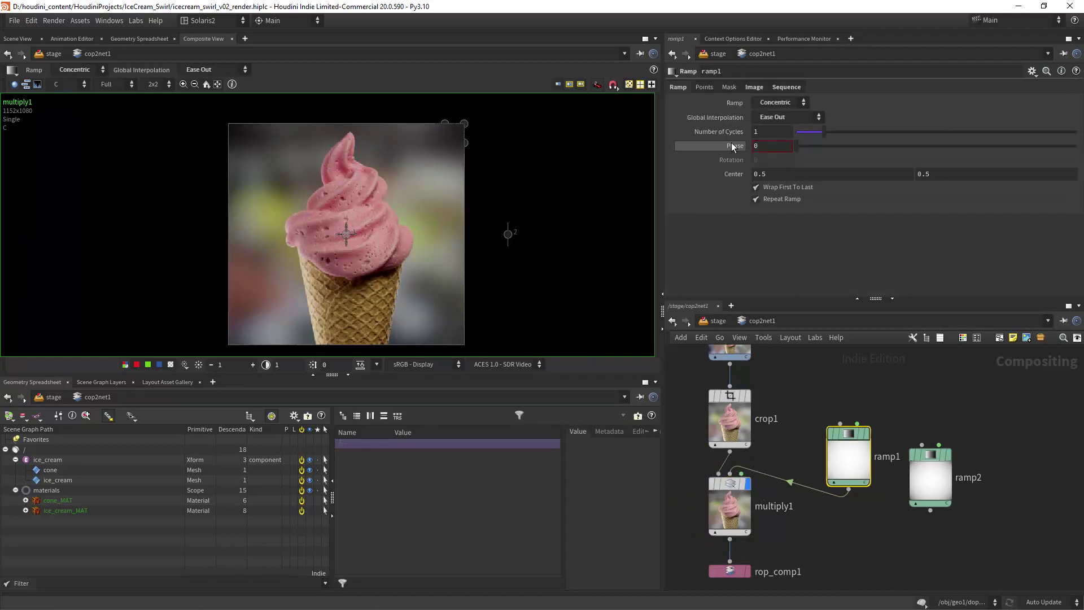
click(706, 87)
click(806, 190)
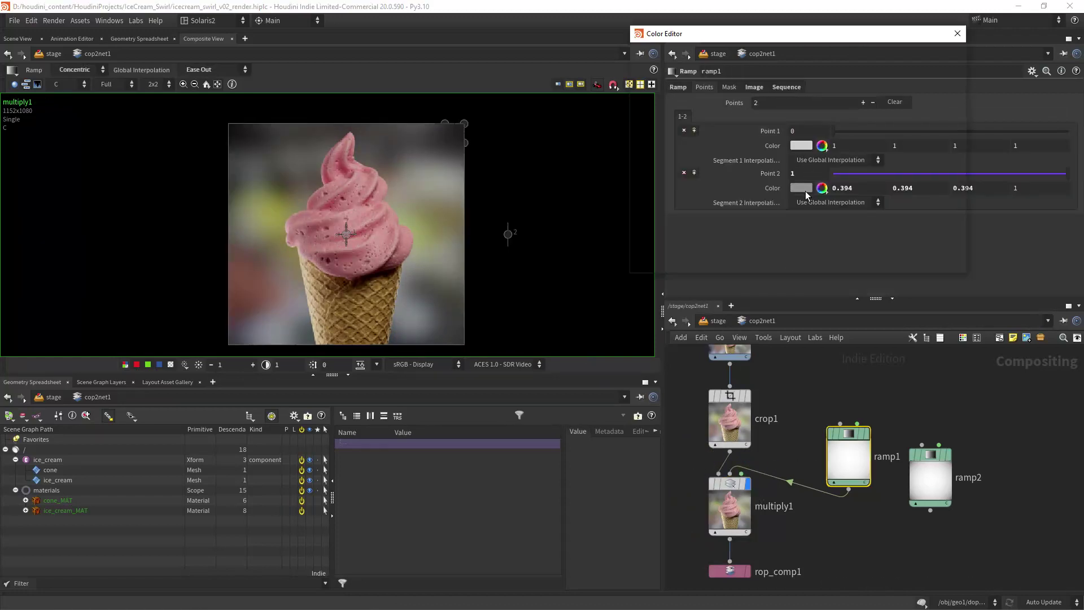
mouse_move(835, 224)
mouse_down()
mouse_move(818, 221)
mouse_move(878, 221)
mouse_move(812, 219)
mouse_move(834, 223)
mouse_up()
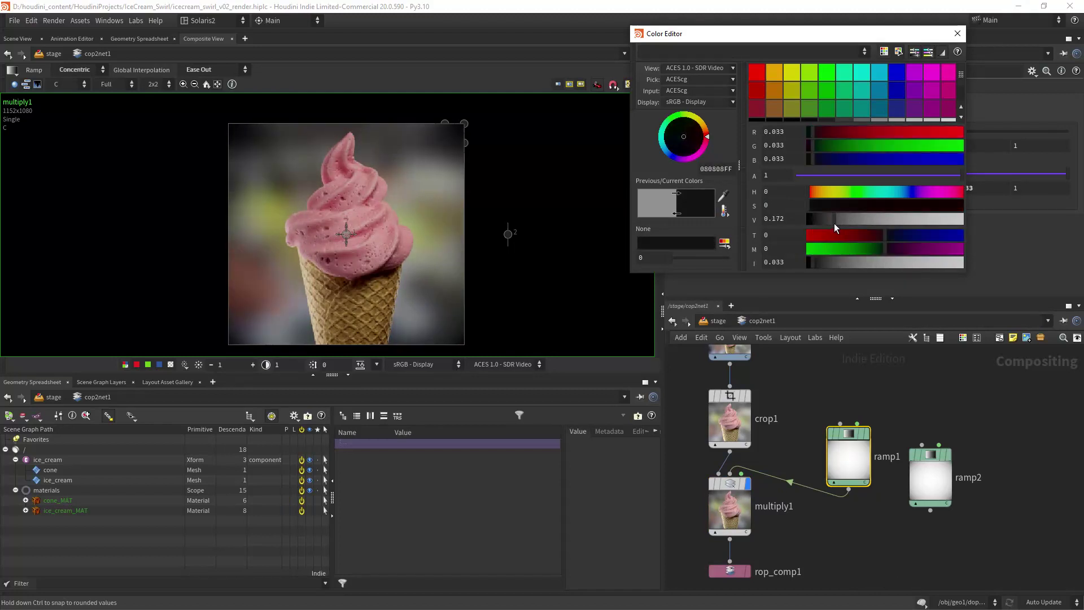
click(958, 34)
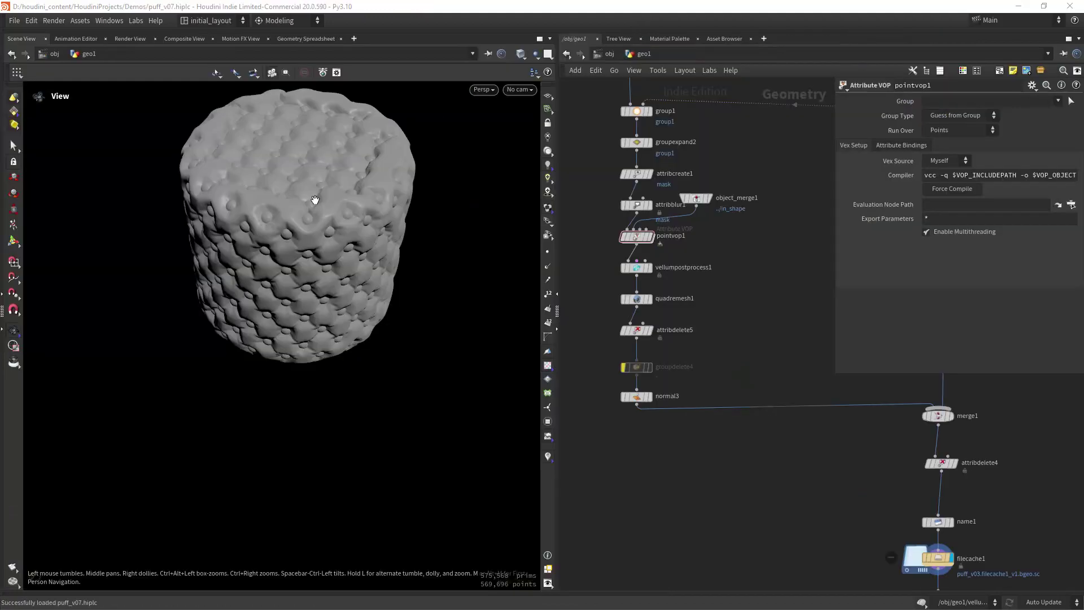
Step: Examine the tufted cylinder in the puff_v07 scene from several angles and distances
drag(314, 201, 283, 290)
right_drag(283, 290, 302, 319)
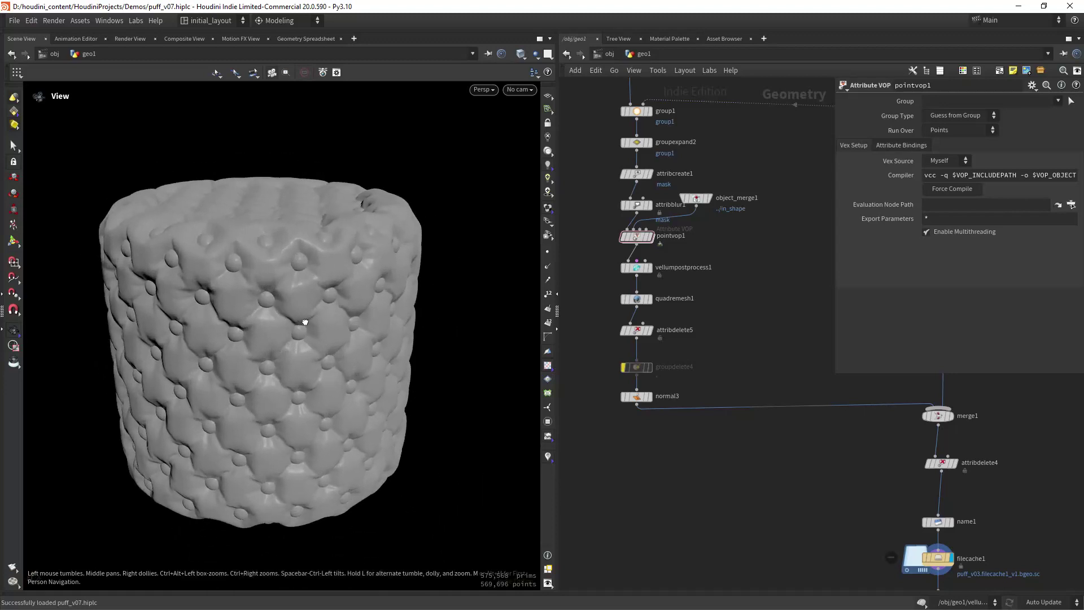
drag(303, 320, 273, 298)
right_drag(273, 297, 300, 272)
mouse_move(300, 273)
mouse_down()
mouse_move(280, 274)
mouse_move(263, 302)
mouse_move(363, 310)
mouse_move(285, 302)
mouse_move(305, 267)
mouse_up()
scroll(330, 282, down, 3)
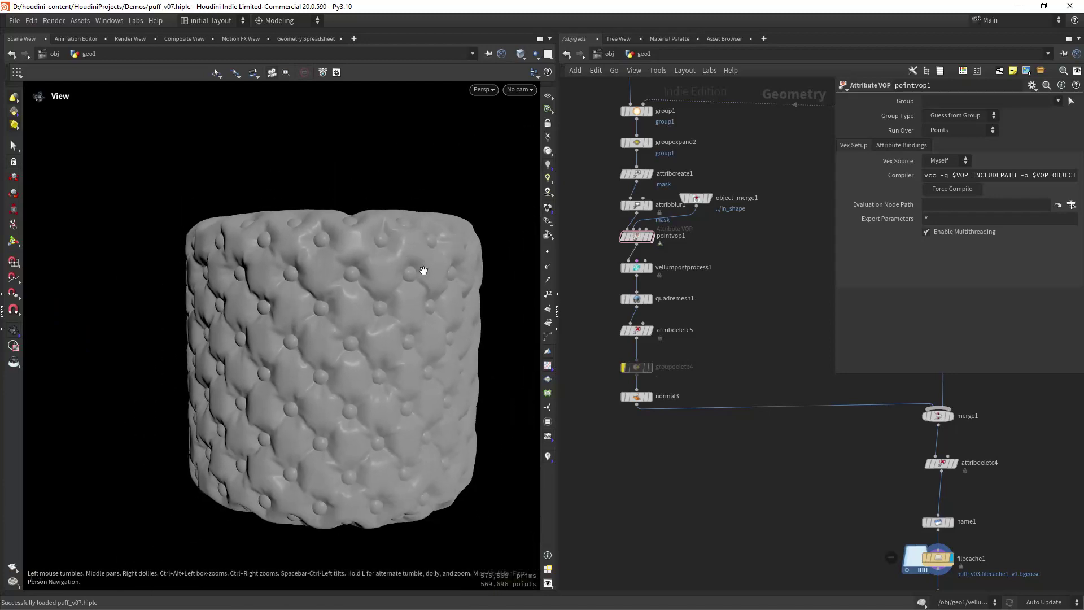
scroll(423, 270, up, 3)
Step: Display pointvop1 and toggle its bypass repeatedly to compare the quilted surface with and without it
middle_drag(692, 251, 692, 272)
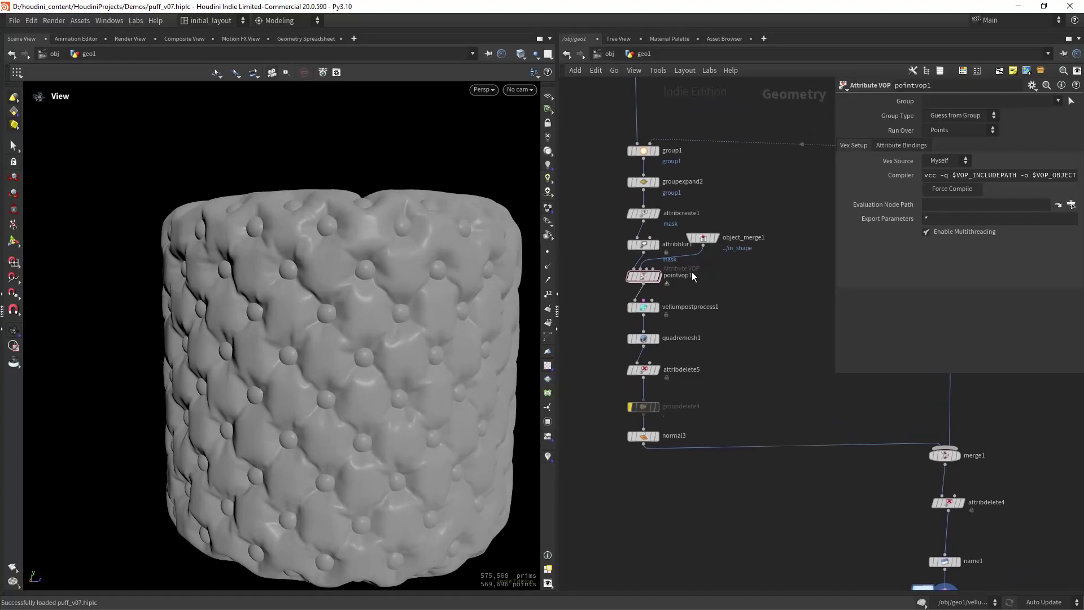
click(663, 269)
click(627, 260)
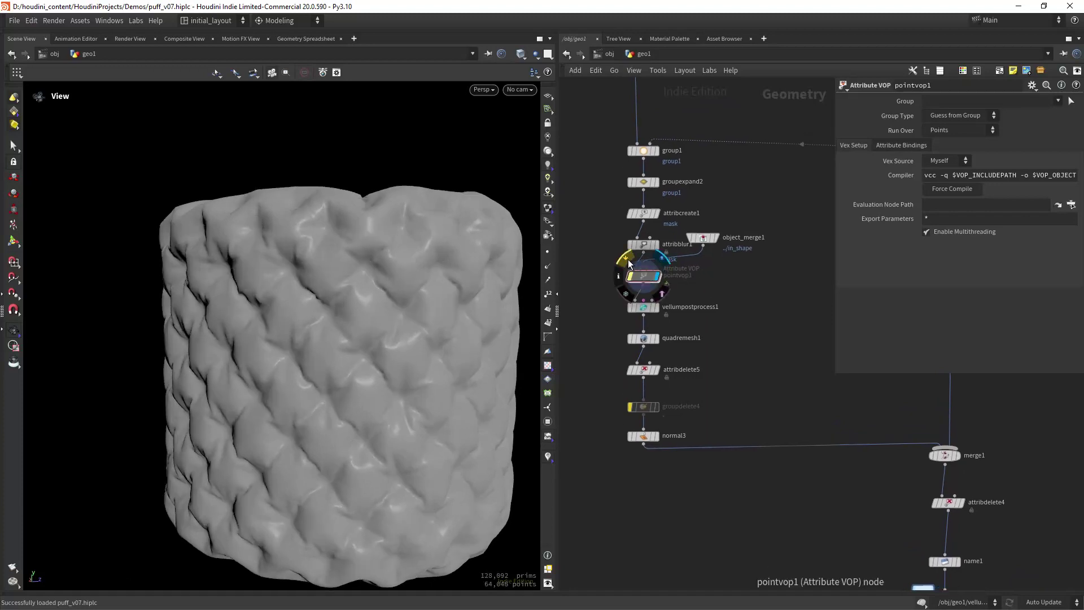
click(627, 260)
click(626, 262)
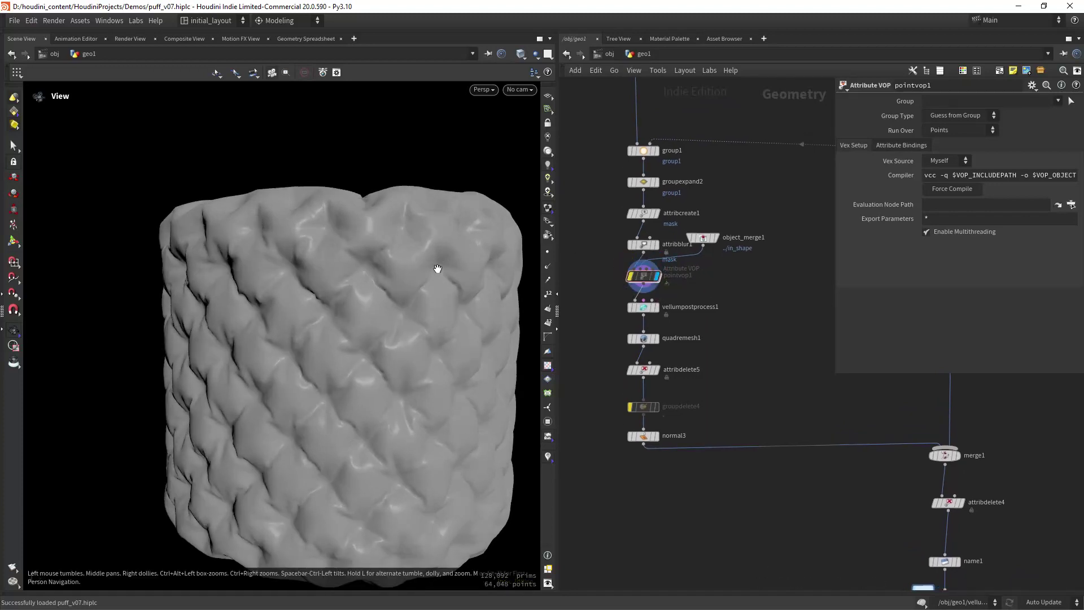
scroll(439, 269, down, 3)
drag(432, 270, 346, 269)
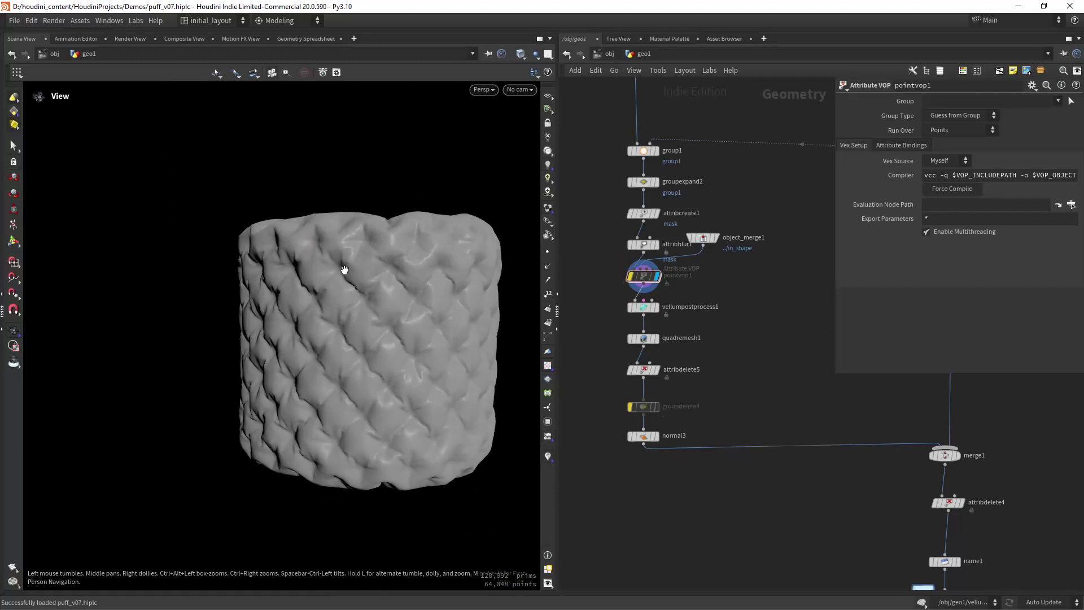
scroll(346, 269, up, 3)
click(626, 260)
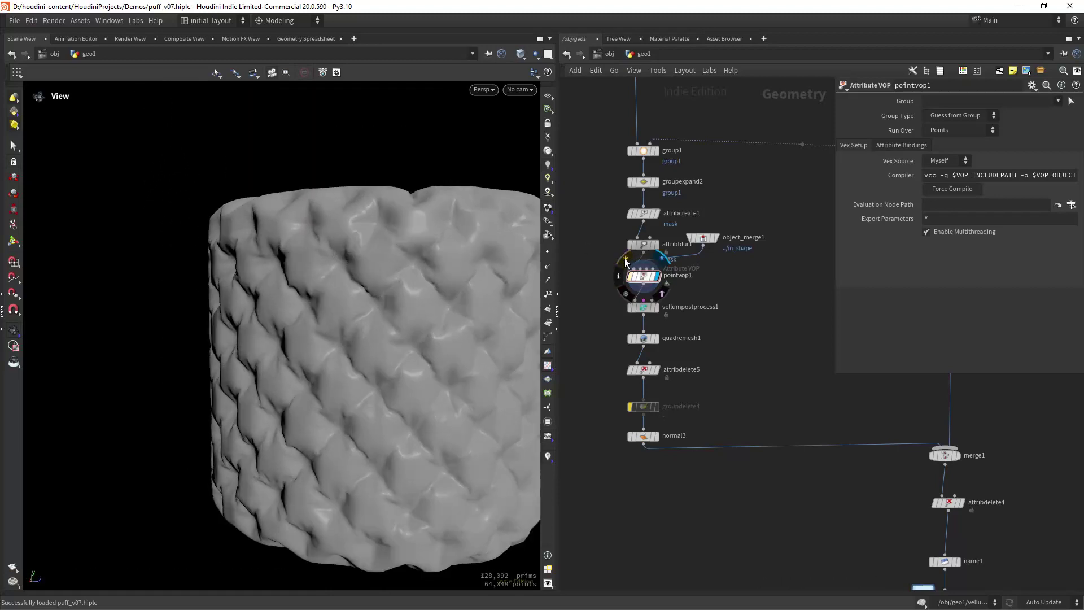
click(626, 260)
click(626, 261)
Step: Display object_merge1 and inspect the smooth cylinder's mesh with wireframe shading switched on temporarily
click(715, 238)
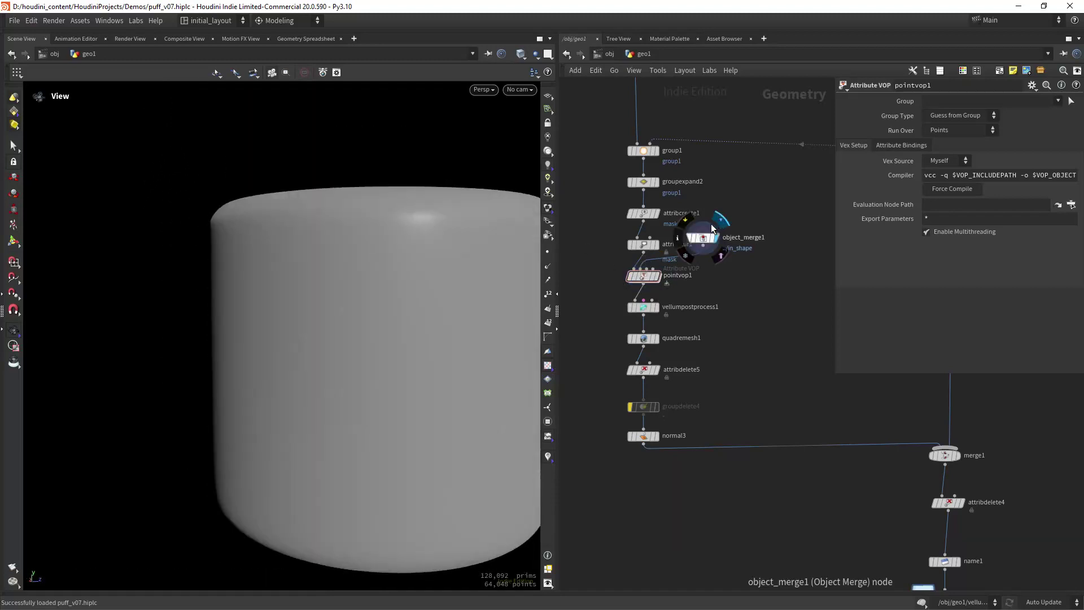
scroll(389, 305, down, 3)
key(shift+w)
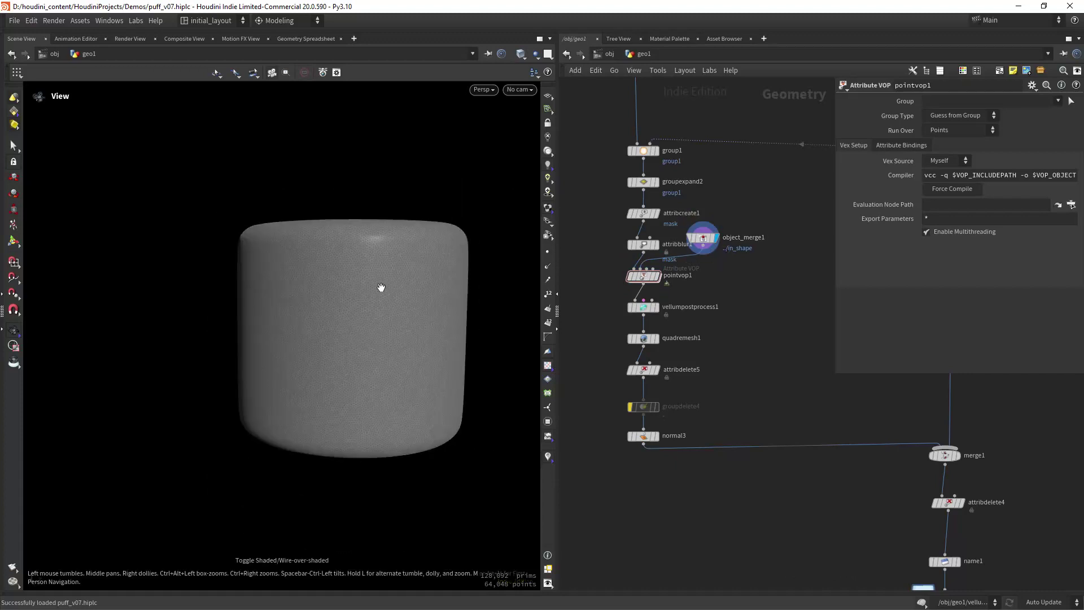
scroll(414, 256, up, 5)
scroll(410, 263, down, 2)
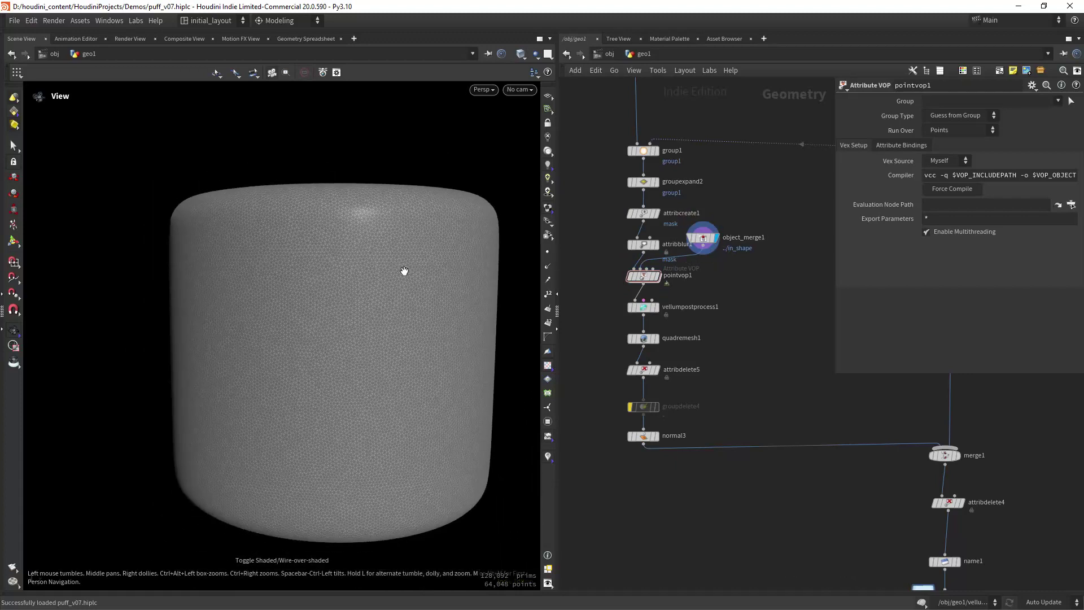
key(shift+w)
Step: Display pointvop1 again, check its effect on the surface, and look inside its VOP network
click(656, 276)
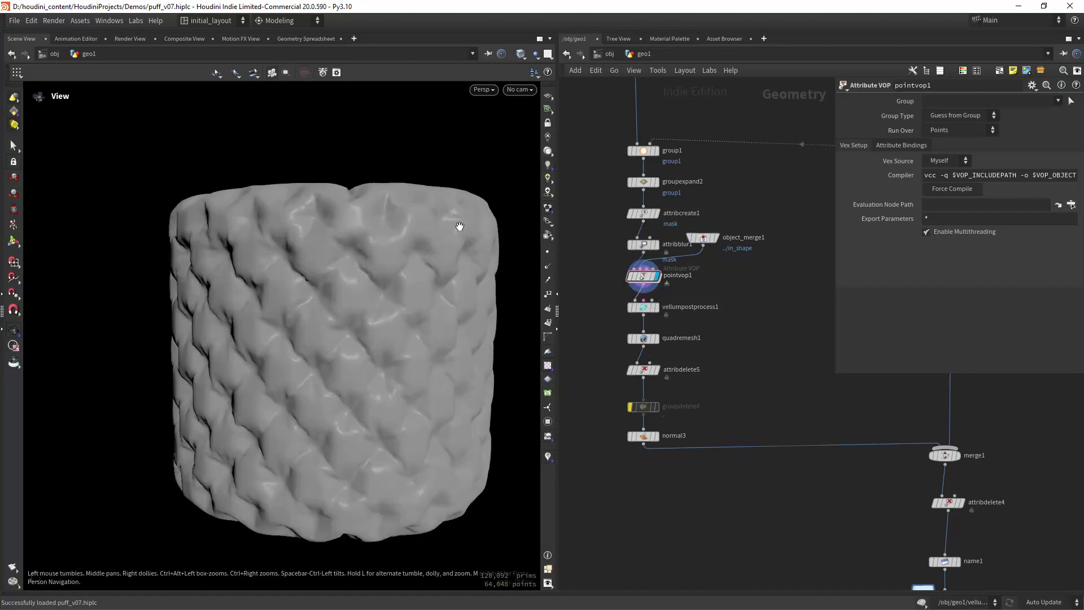
drag(460, 226, 352, 282)
mouse_move(630, 268)
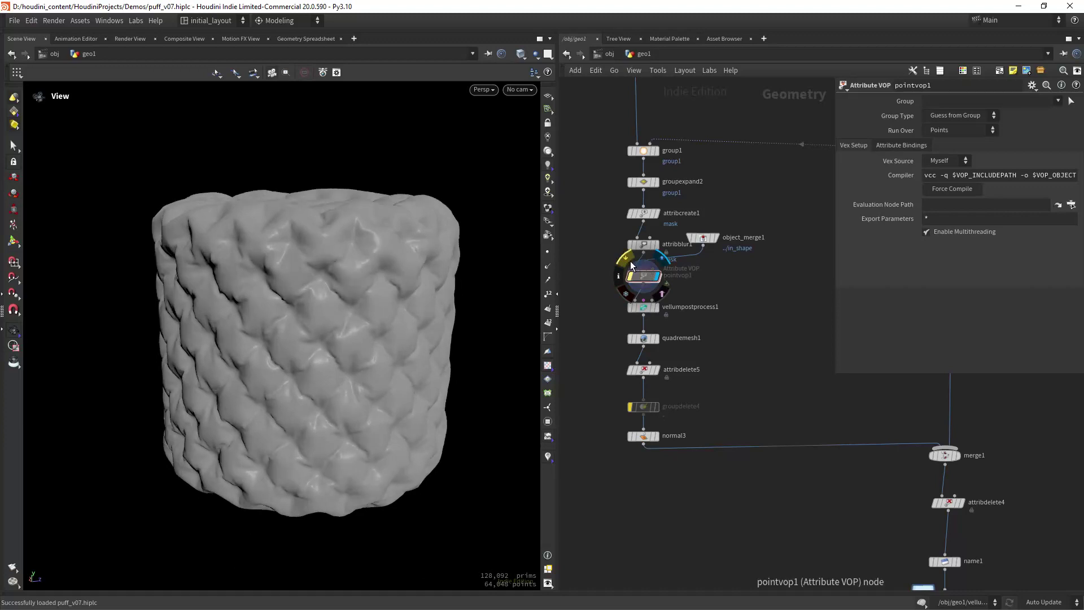
double_click(644, 276)
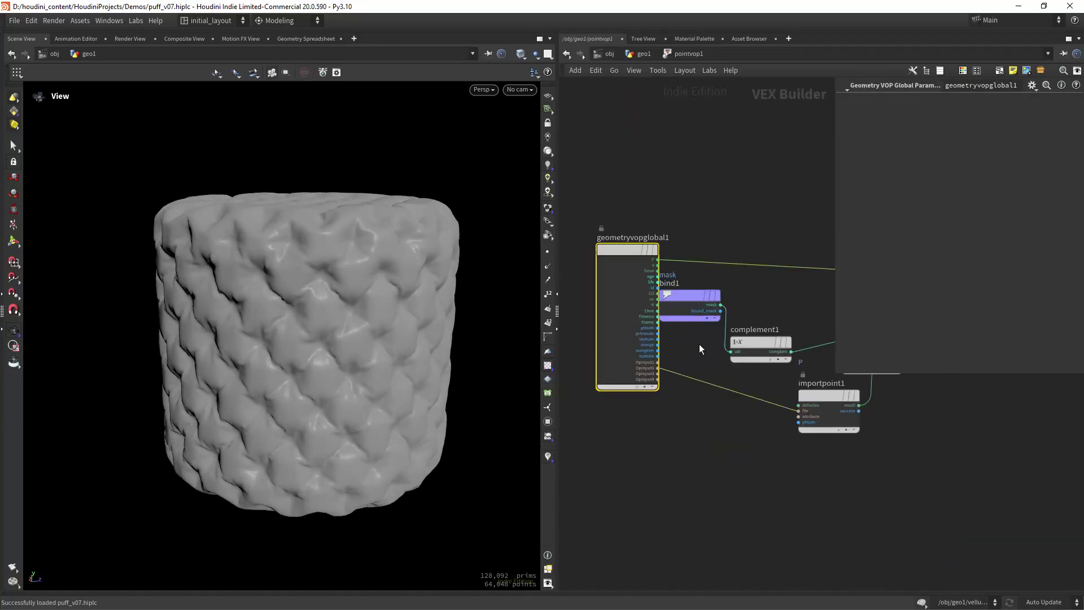
key(u)
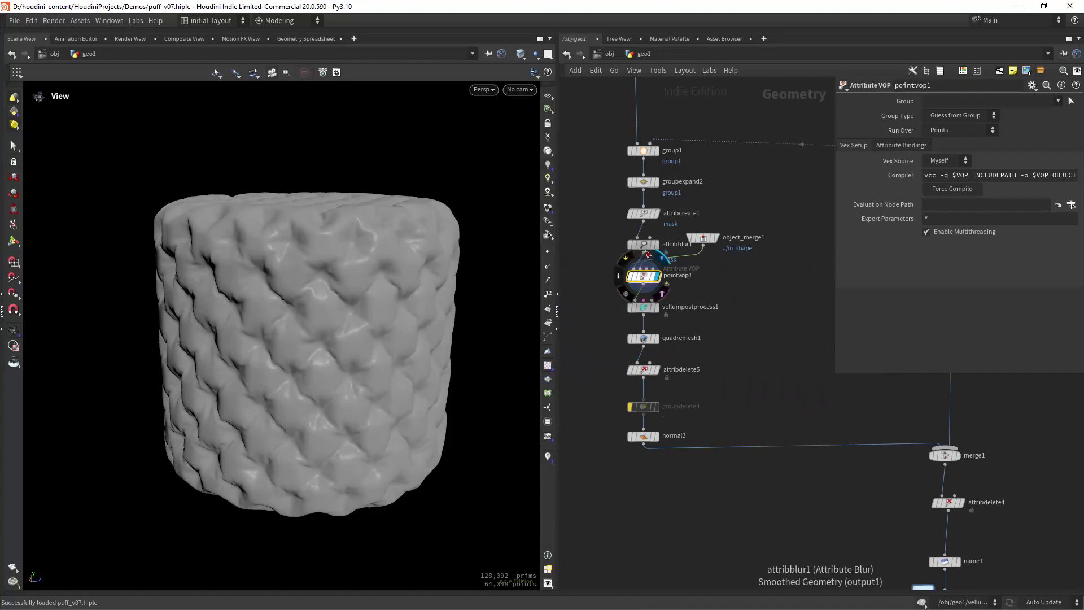
Step: Compare the outputs of attribblur1, object_merge1 and pointvop1, and show attribblur1's parameters
click(654, 244)
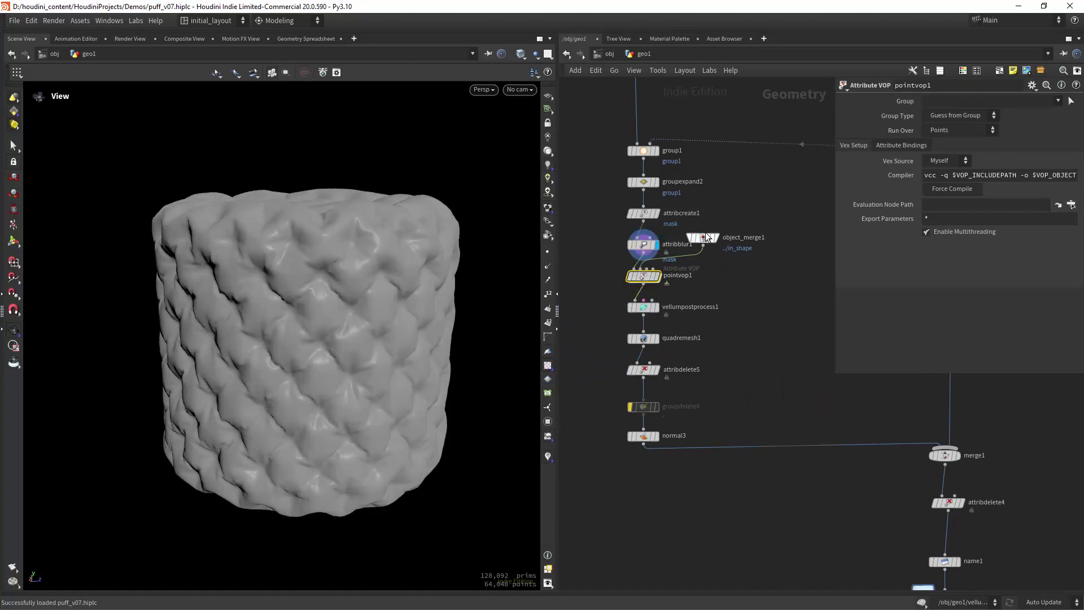
click(720, 223)
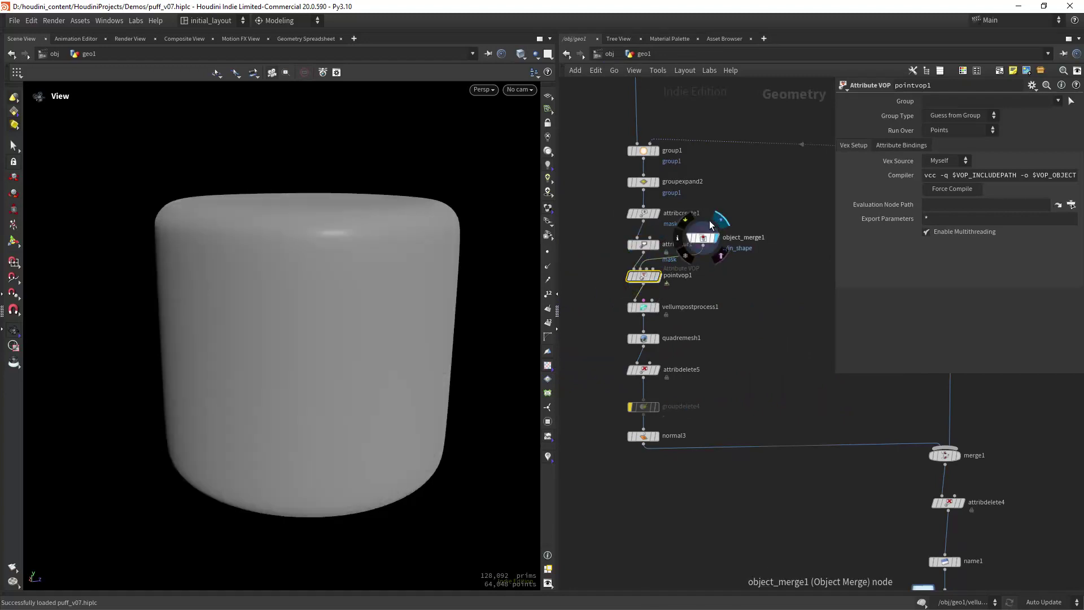
click(654, 276)
click(646, 244)
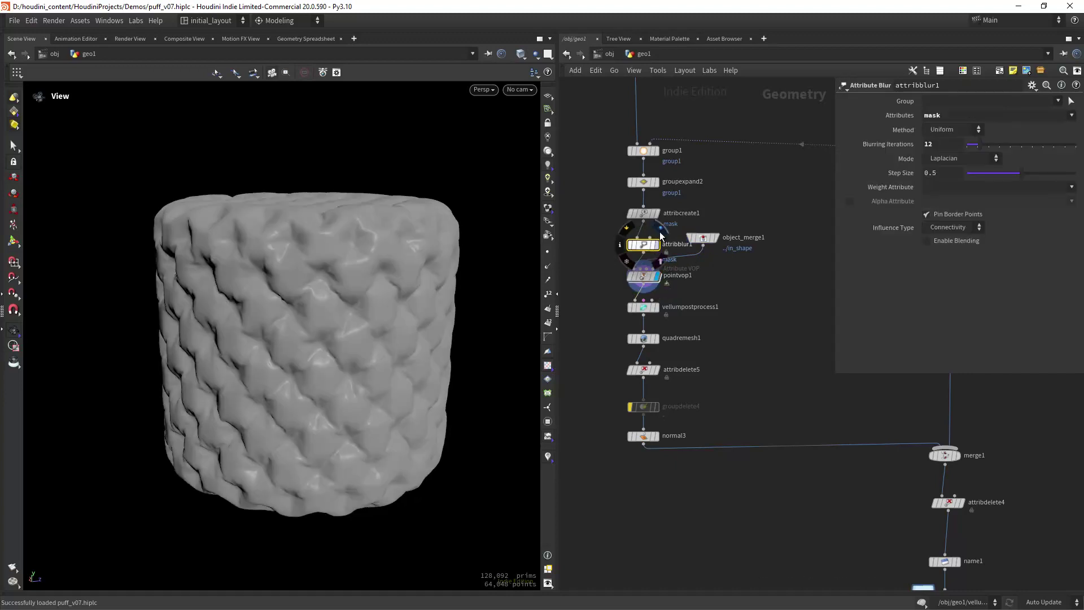
Step: Display attribblur1 and visualize its mask attribute on the surface from the node info
click(661, 236)
click(621, 244)
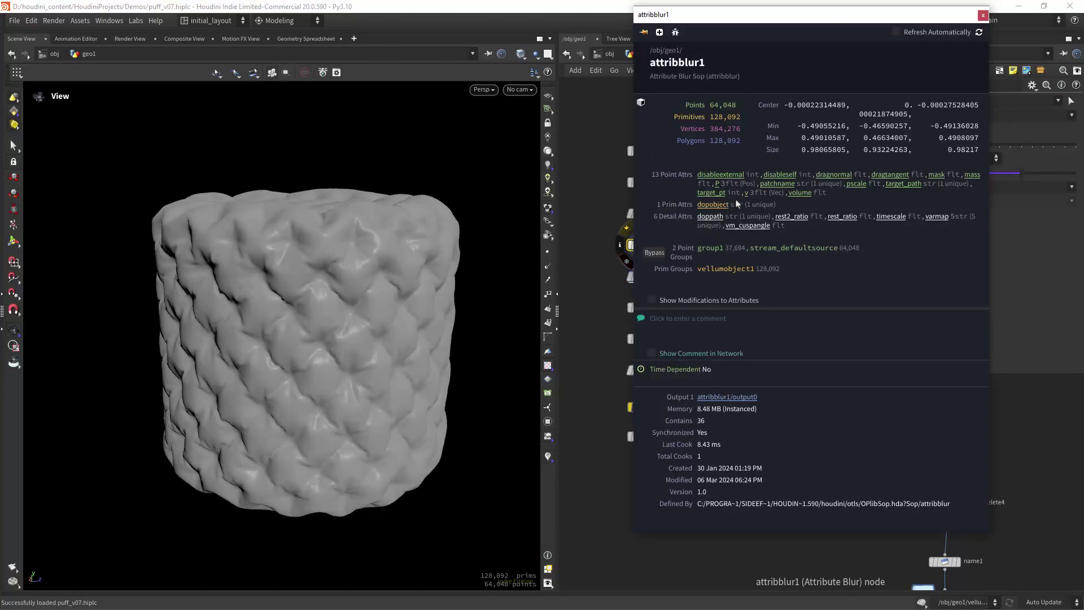
click(938, 180)
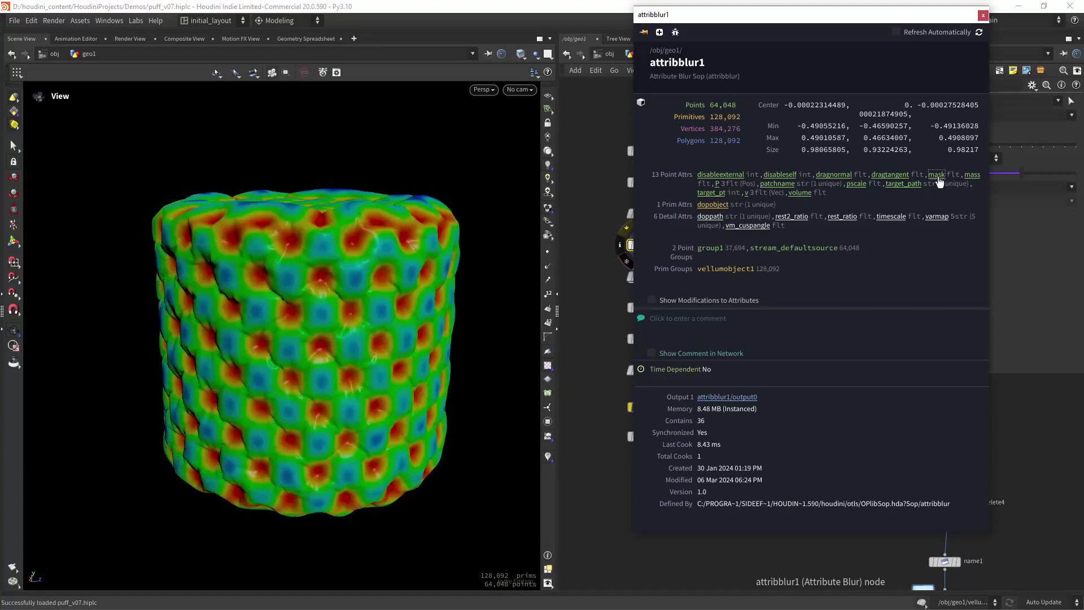
click(984, 16)
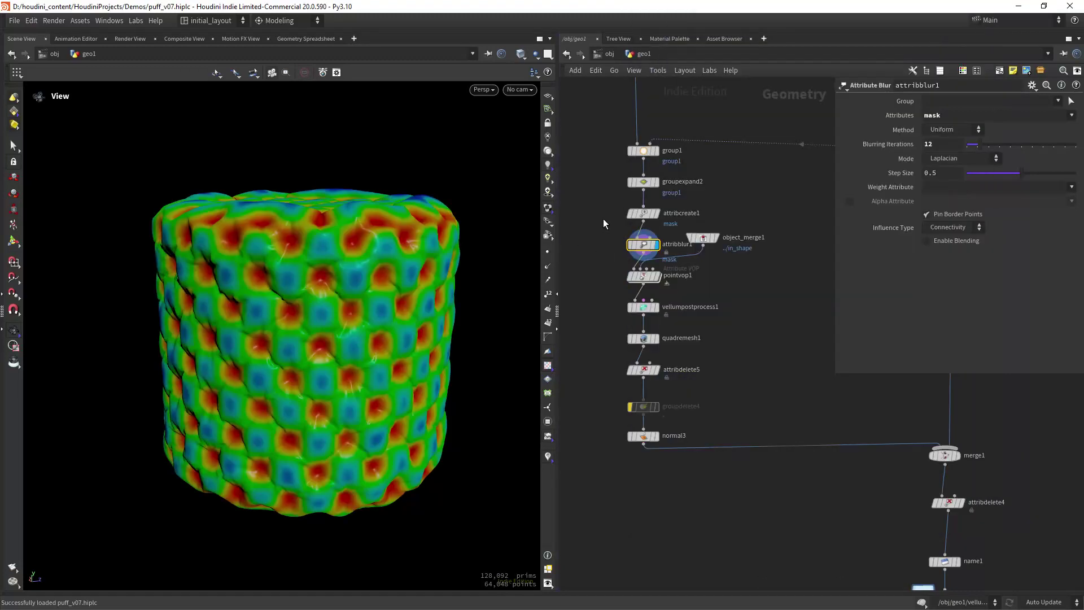
Step: Show the parameters of attribcreate1 and examine the mask pattern on the cylinder
middle_drag(603, 219, 614, 278)
click(653, 272)
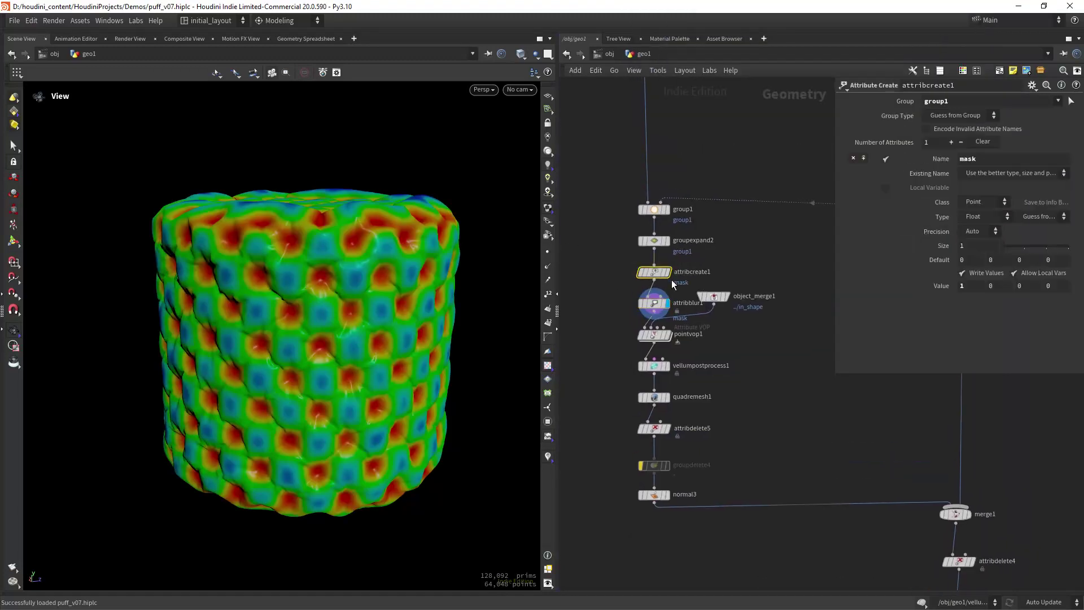
right_drag(317, 325, 353, 304)
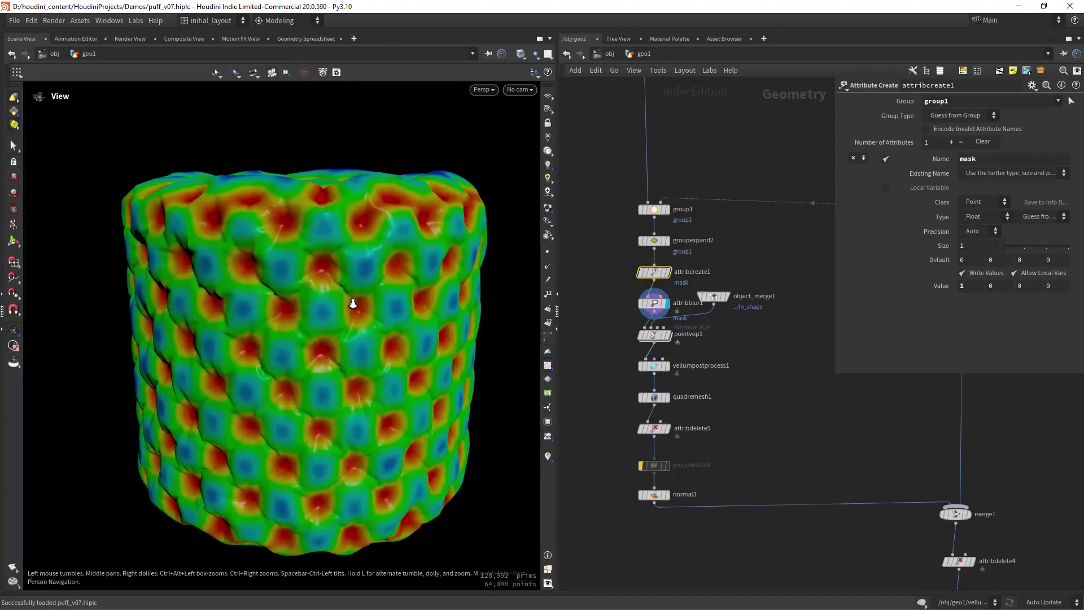
Step: Display group1 and show its parameters to examine which points on the quilted surface are grouped
middle_drag(666, 239, 634, 295)
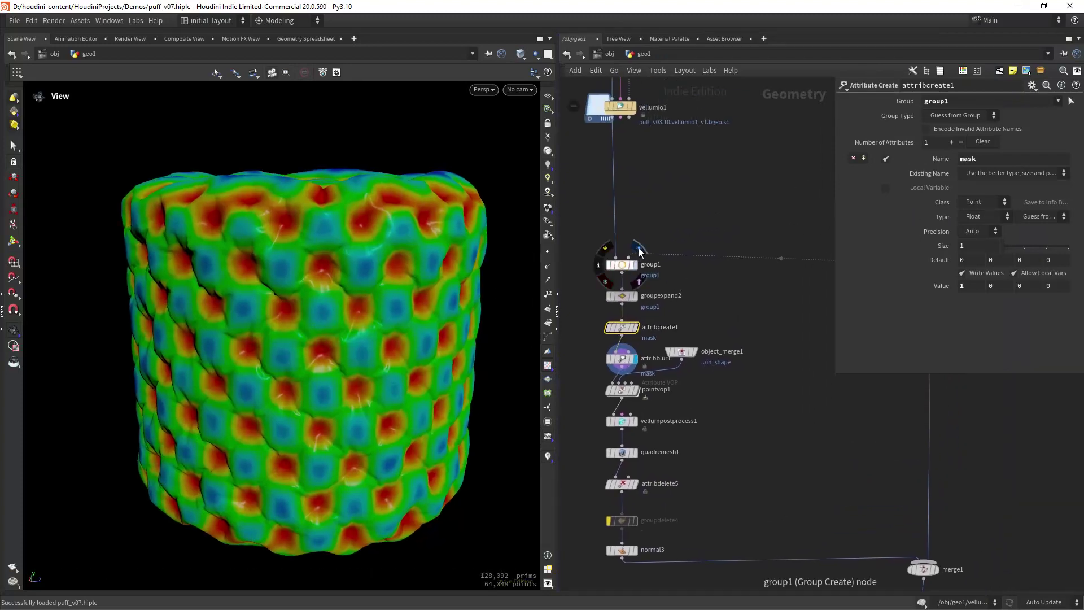
click(629, 262)
scroll(395, 295, down, 3)
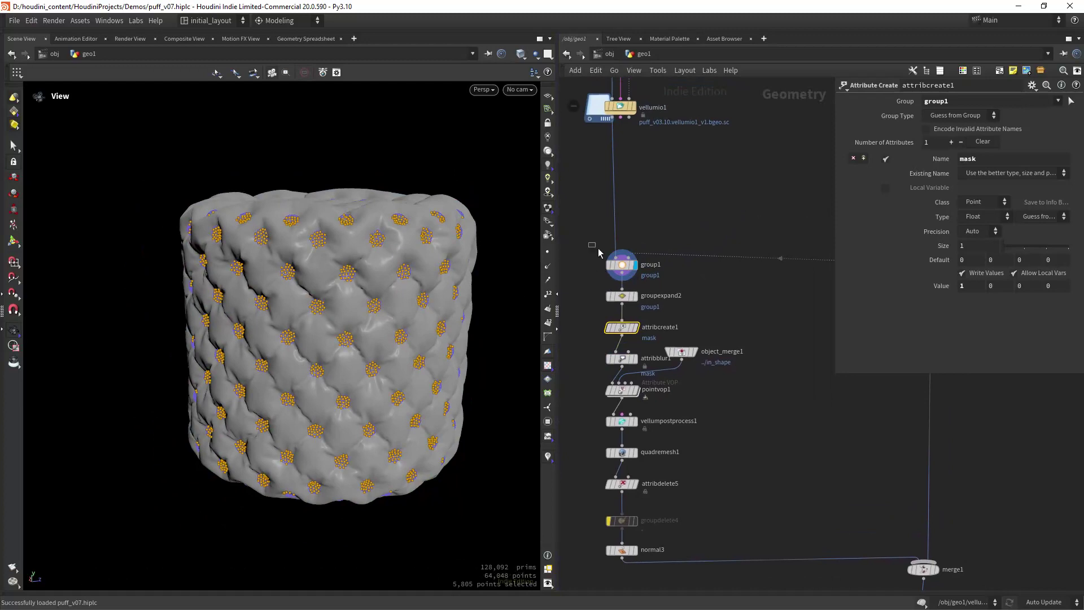
drag(588, 243, 663, 287)
mouse_move(790, 178)
middle_down()
mouse_move(676, 263)
mouse_move(781, 188)
middle_up()
scroll(707, 307, up, 3)
middle_drag(657, 331, 702, 287)
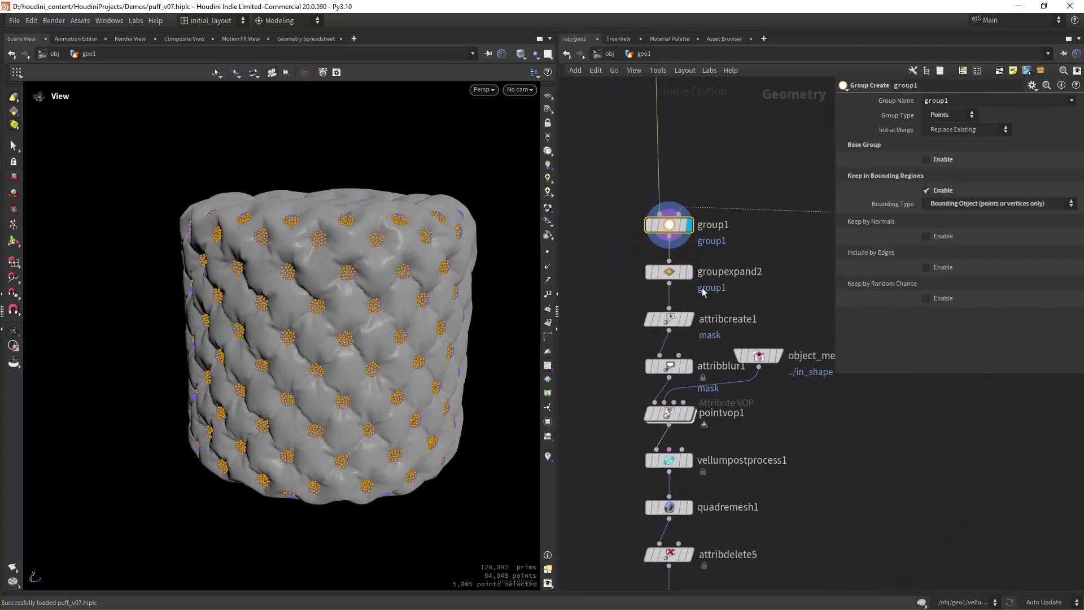
Step: Compare the masks at attribcreate1, attribblur1 and pointvop1, and switch off the mask visualization from pointvop1's node info
click(688, 319)
click(688, 366)
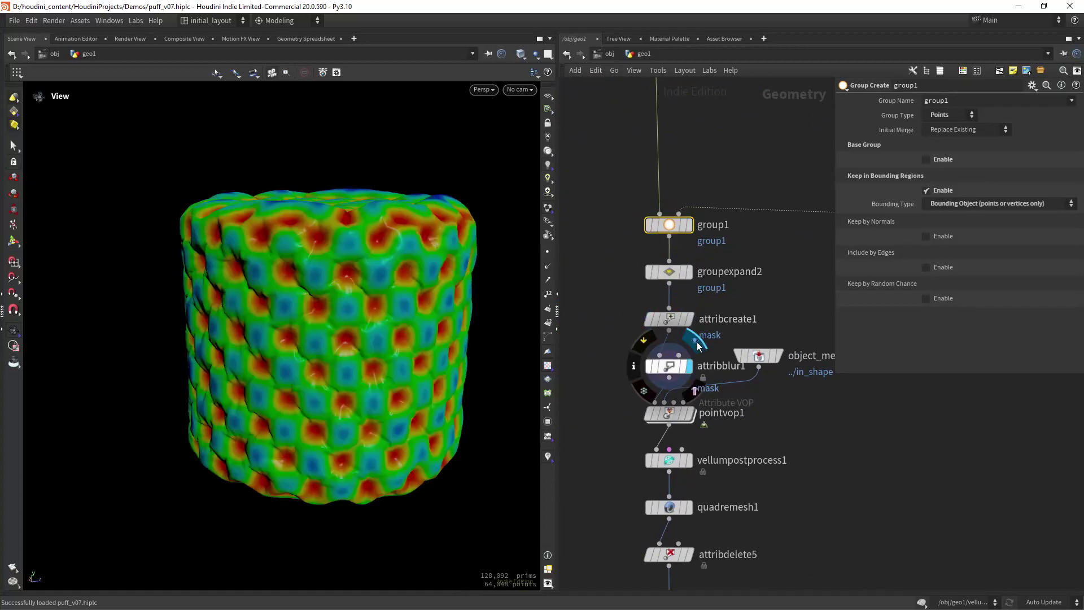
click(698, 398)
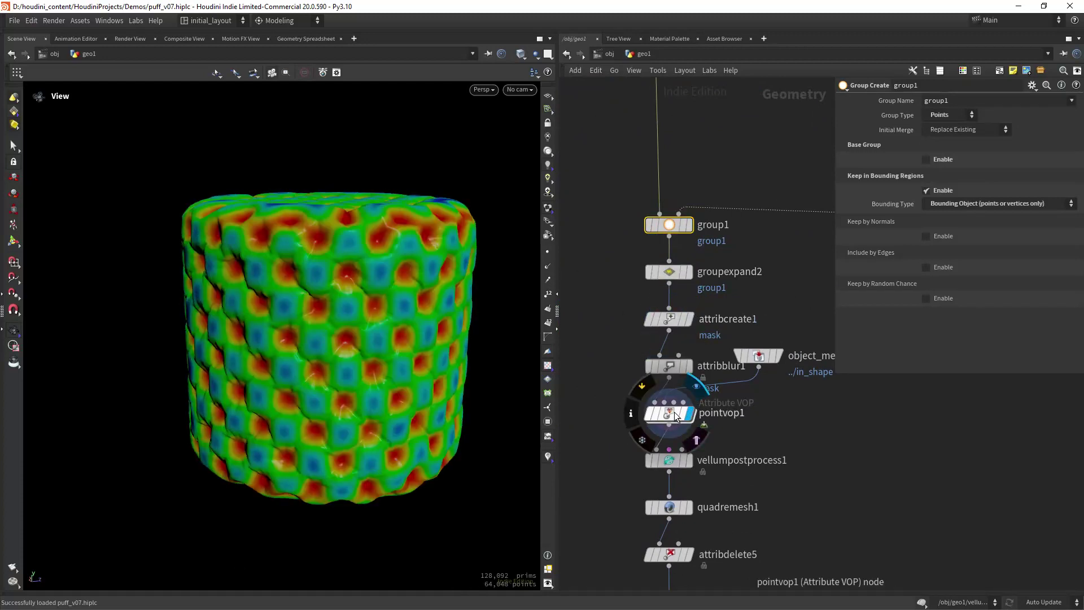
click(631, 412)
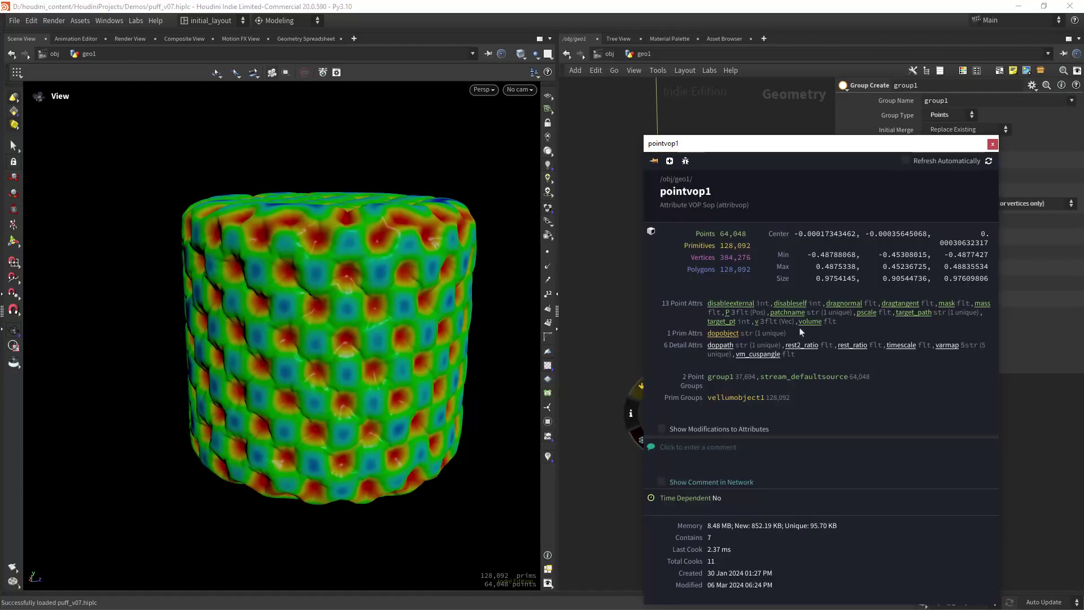
click(993, 143)
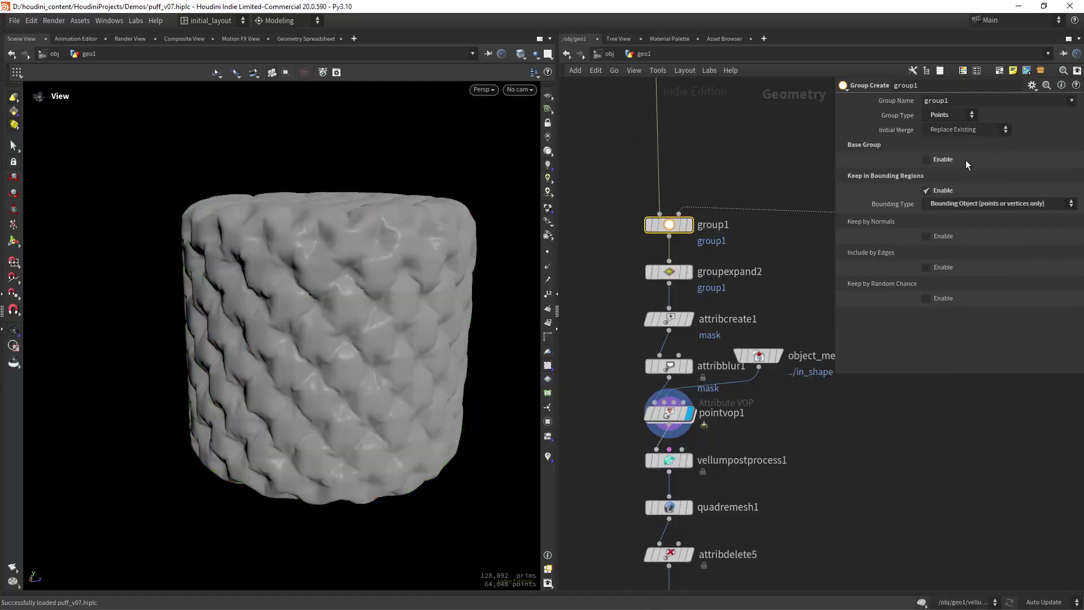
Step: Open pointvop1's VOP network and inspect its importpoint1, mix1, bind1 and complement1 nodes
double_click(672, 415)
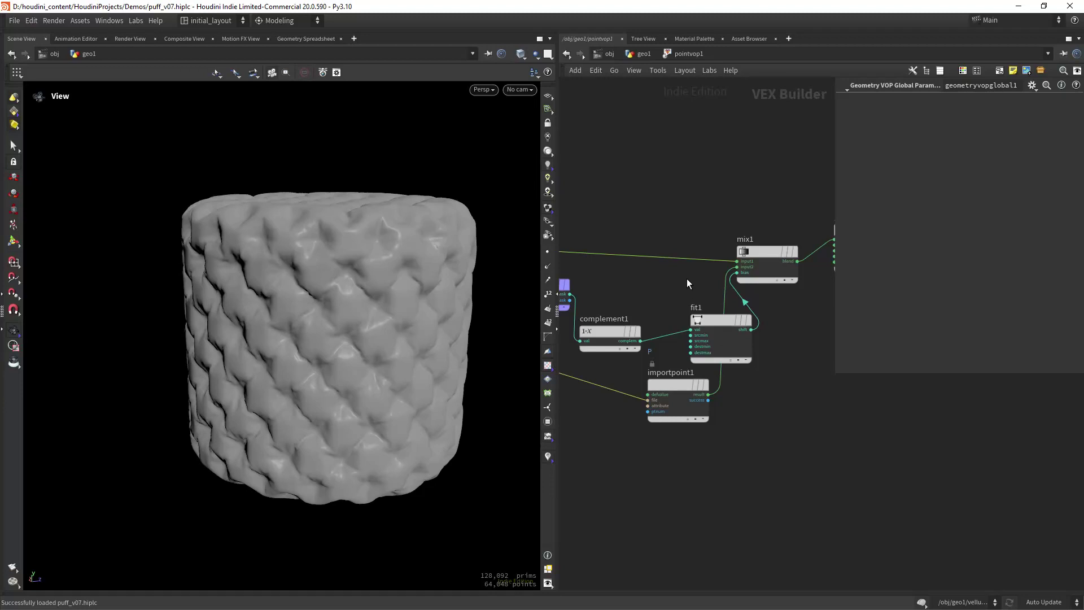
middle_drag(605, 257, 645, 228)
click(689, 363)
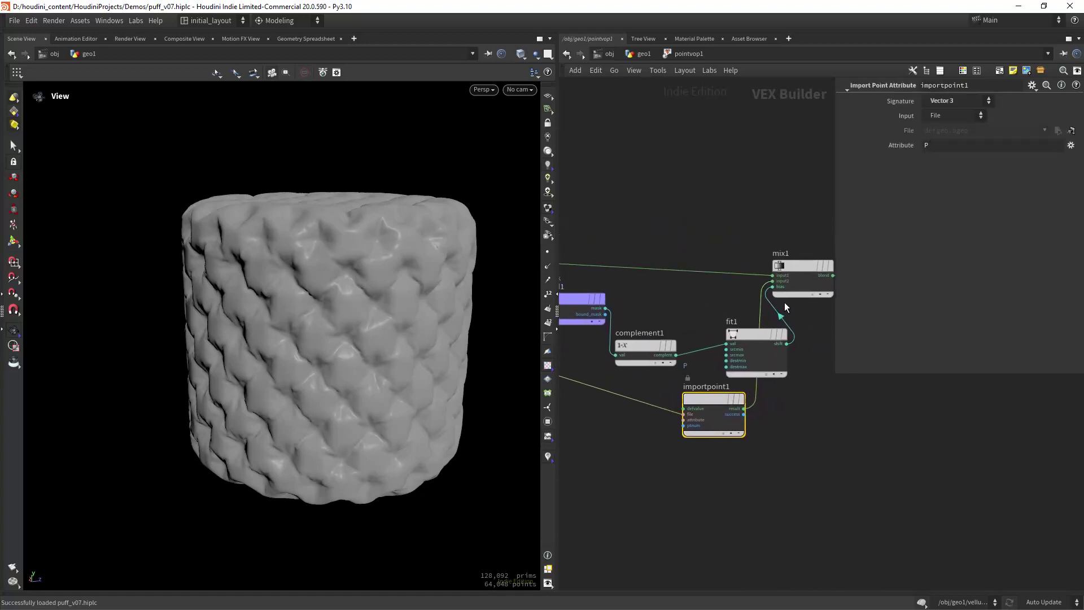
click(792, 267)
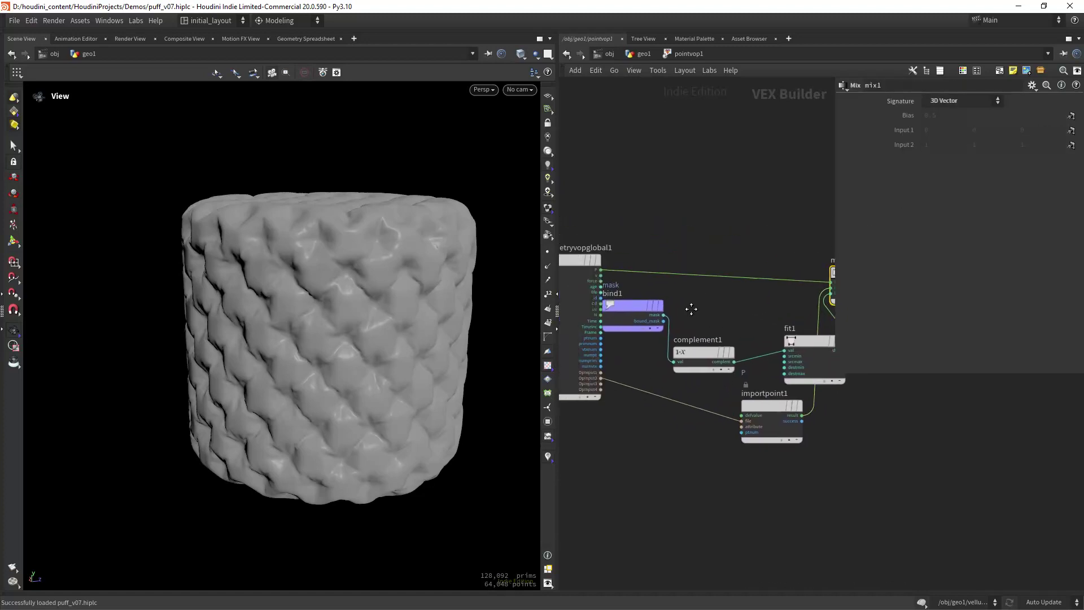
click(638, 307)
click(712, 353)
middle_drag(793, 305, 699, 300)
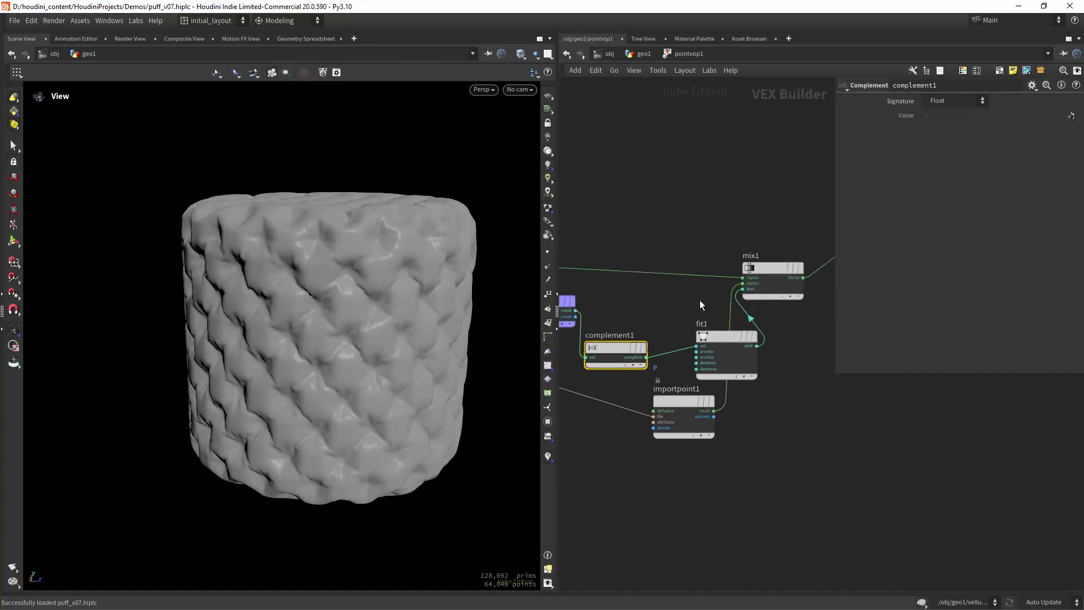
Step: Set fit1's Source Min to 0.325 and inspect the blended surface up close
click(709, 338)
middle_drag(795, 372, 778, 376)
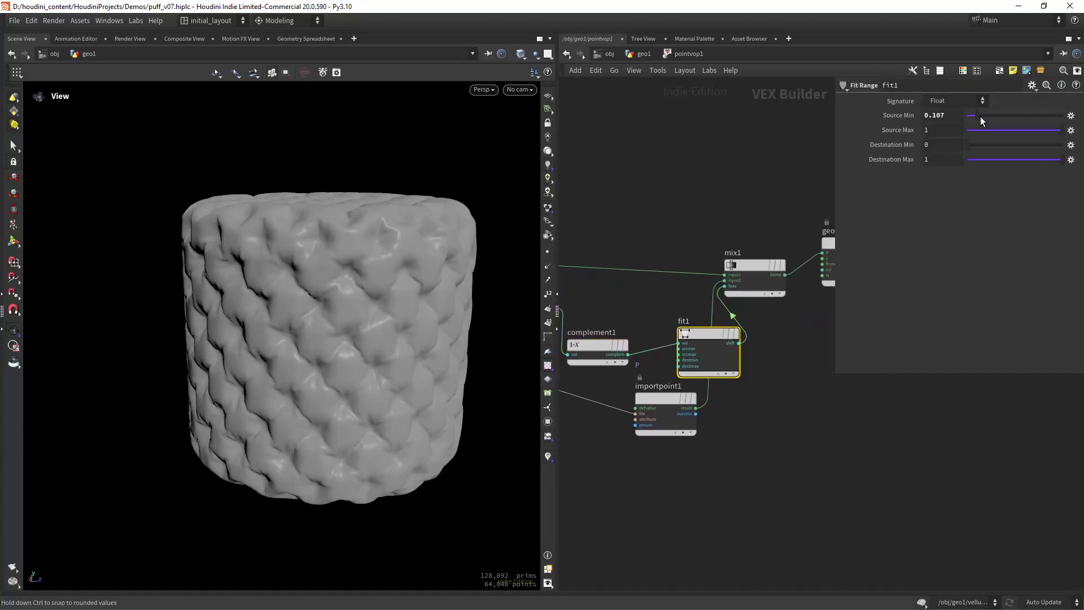
drag(980, 116, 997, 113)
right_drag(337, 265, 404, 257)
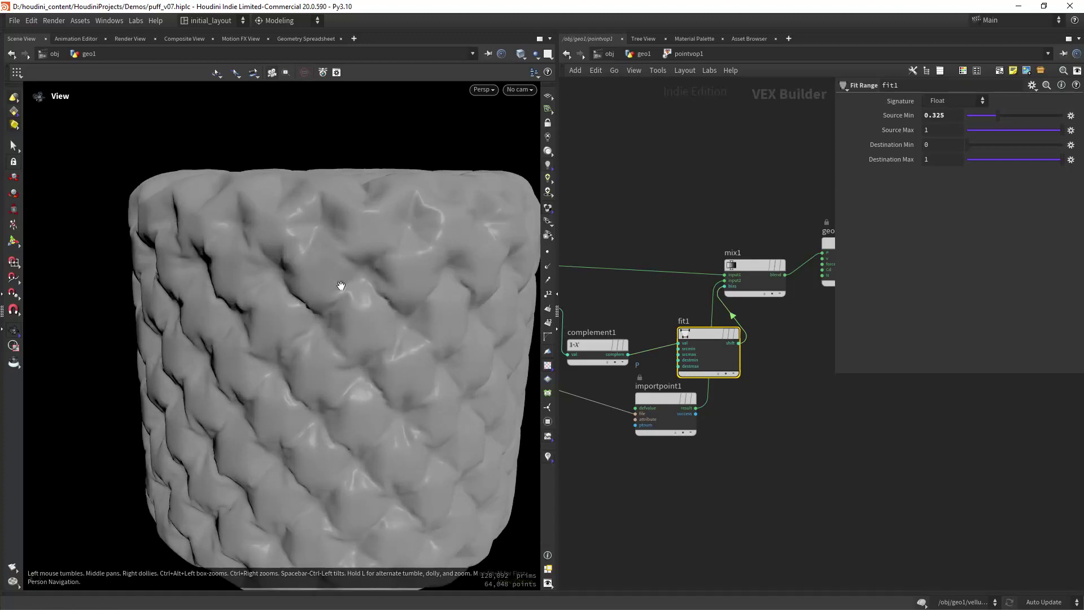
right_drag(384, 291, 399, 295)
drag(399, 296, 390, 298)
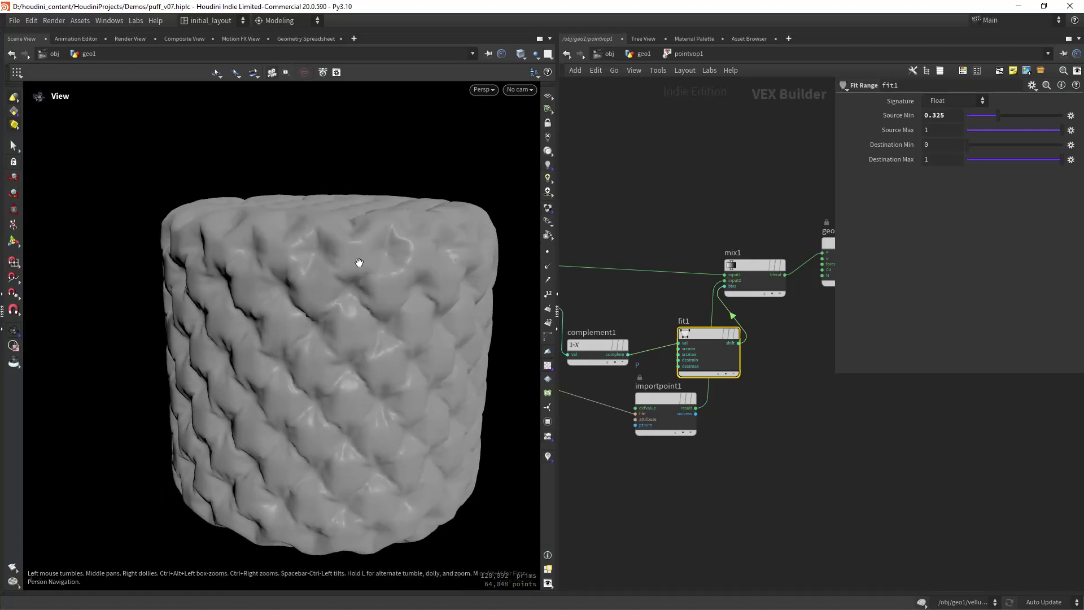
right_drag(314, 276, 378, 258)
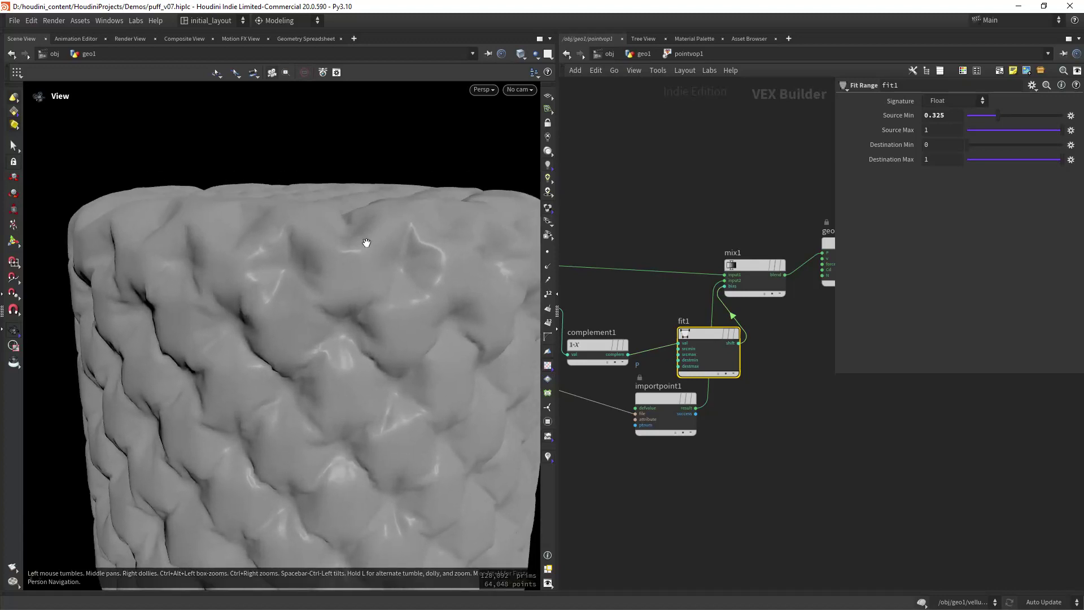
Step: Return to the geo1 network and display attribblur1 to inspect the unblended quilted surface from several angles
click(639, 53)
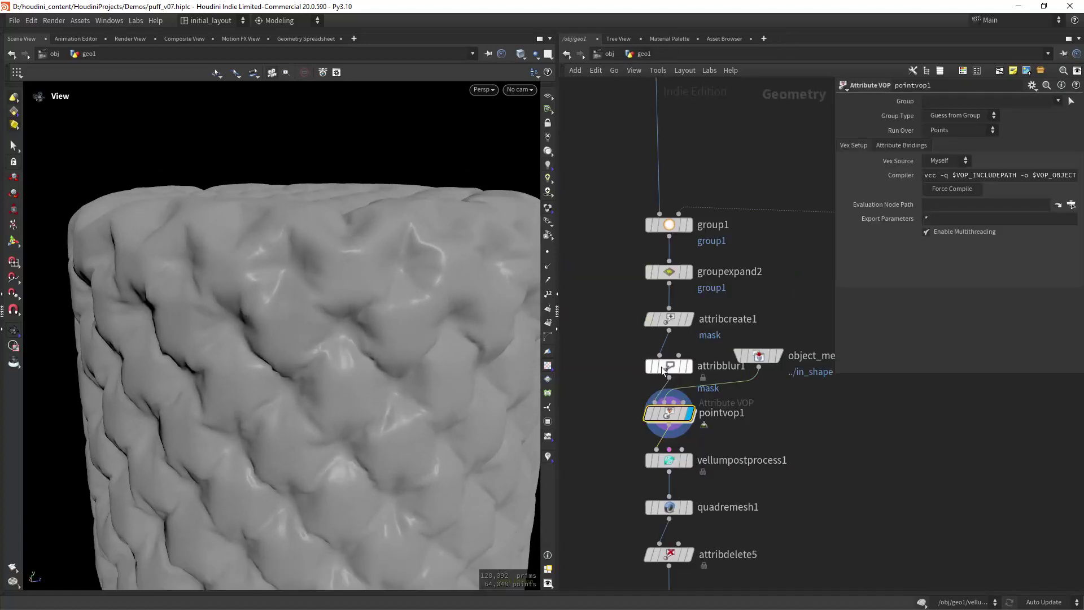
click(695, 340)
scroll(416, 341, down, 2)
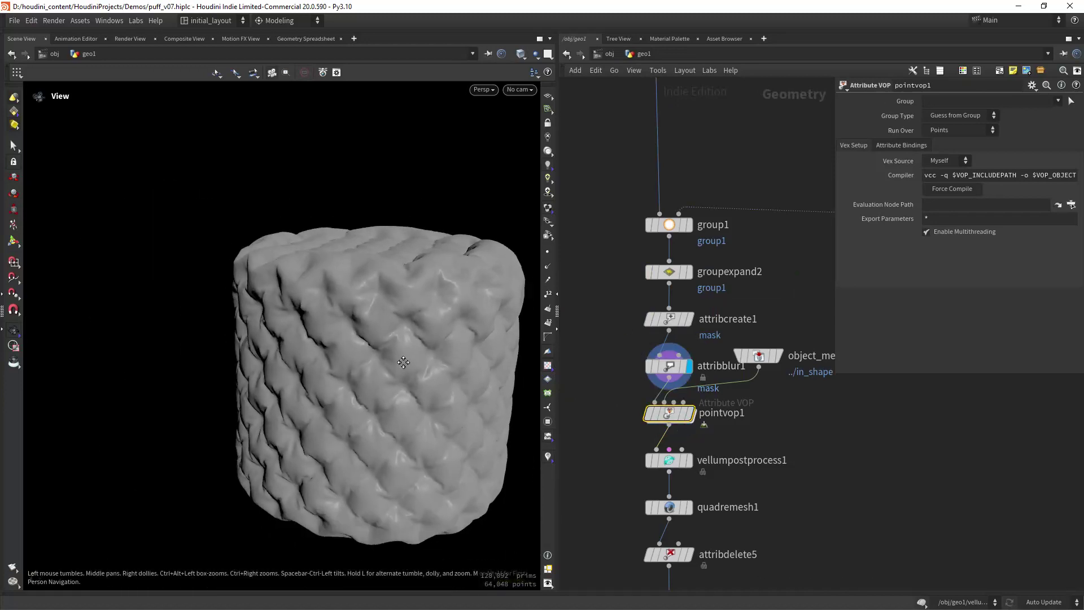
scroll(414, 272, up, 2)
drag(414, 272, 472, 297)
right_drag(472, 298, 395, 305)
drag(395, 305, 367, 334)
right_drag(367, 334, 406, 342)
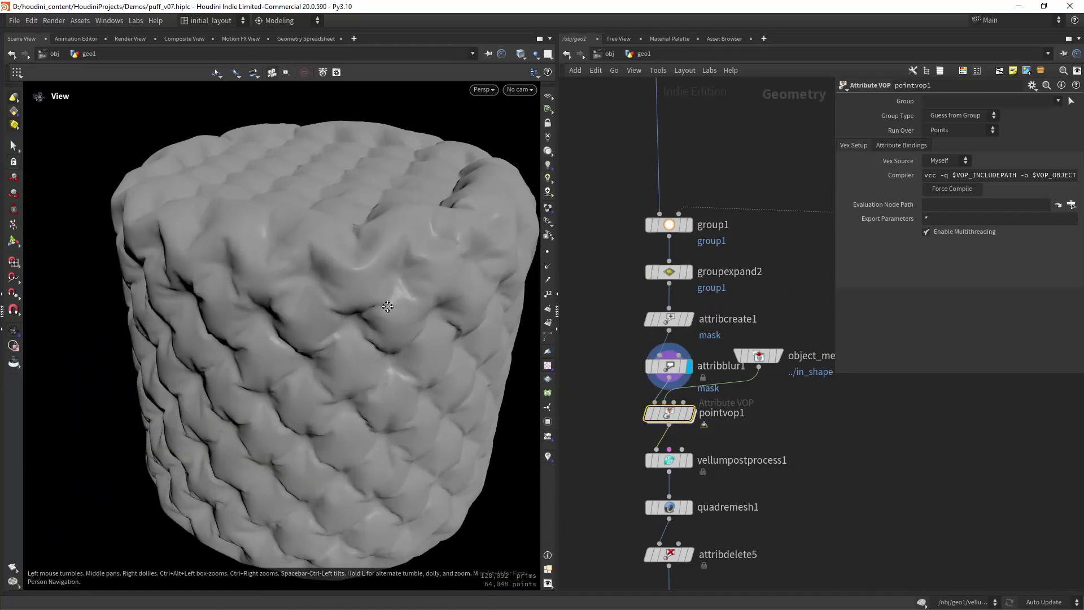
drag(407, 341, 411, 292)
scroll(411, 292, down, 2)
scroll(389, 307, up, 3)
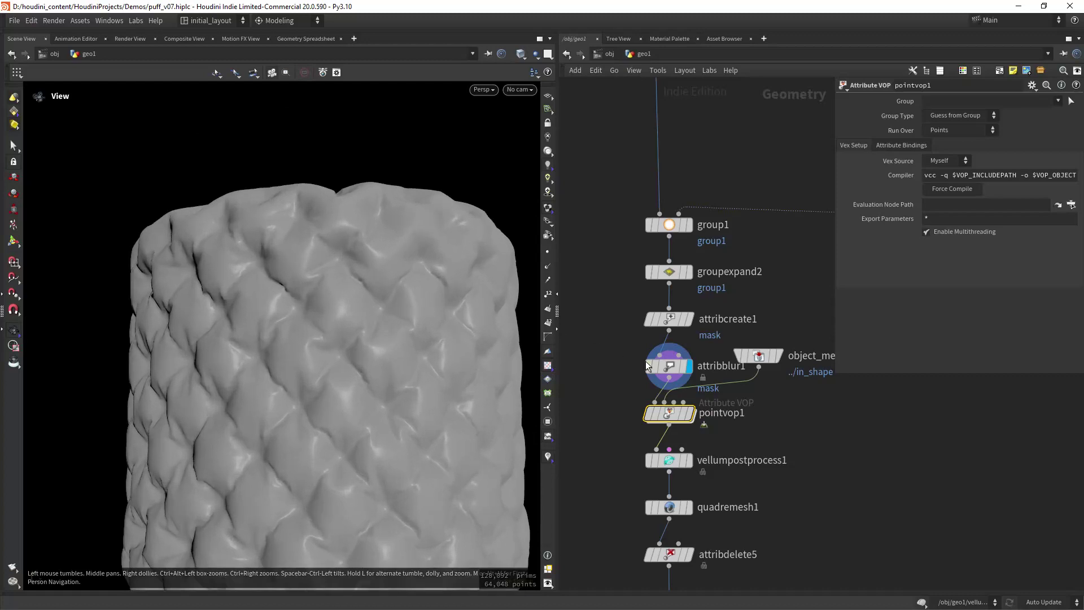
Step: Display pointvop1 and inspect the surface blended toward the original shape from several angles and distances
mouse_move(696, 393)
click(691, 414)
scroll(395, 355, down, 2)
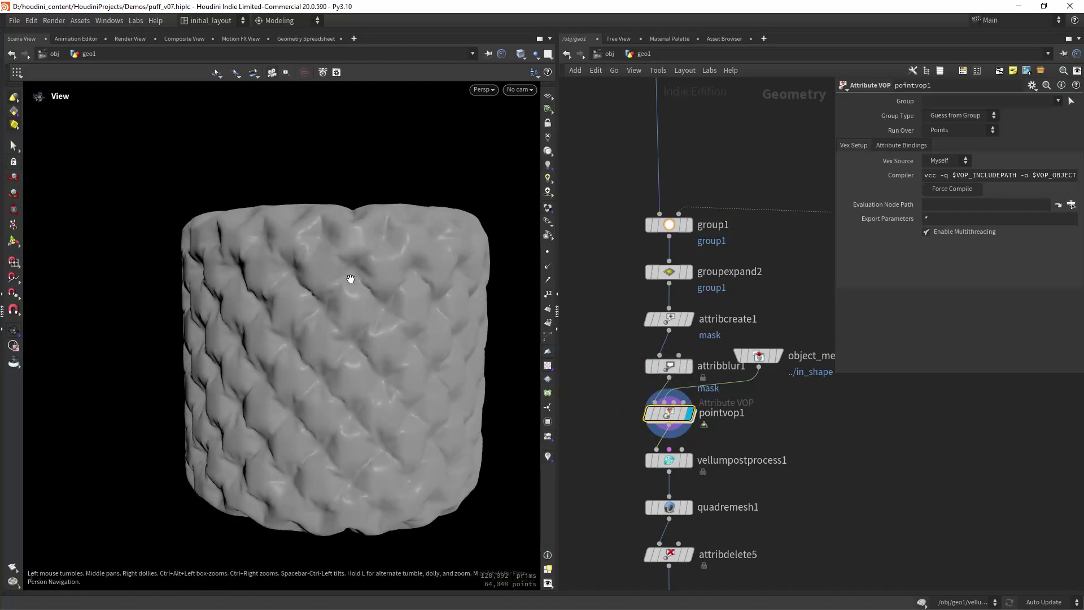
scroll(376, 235, up, 2)
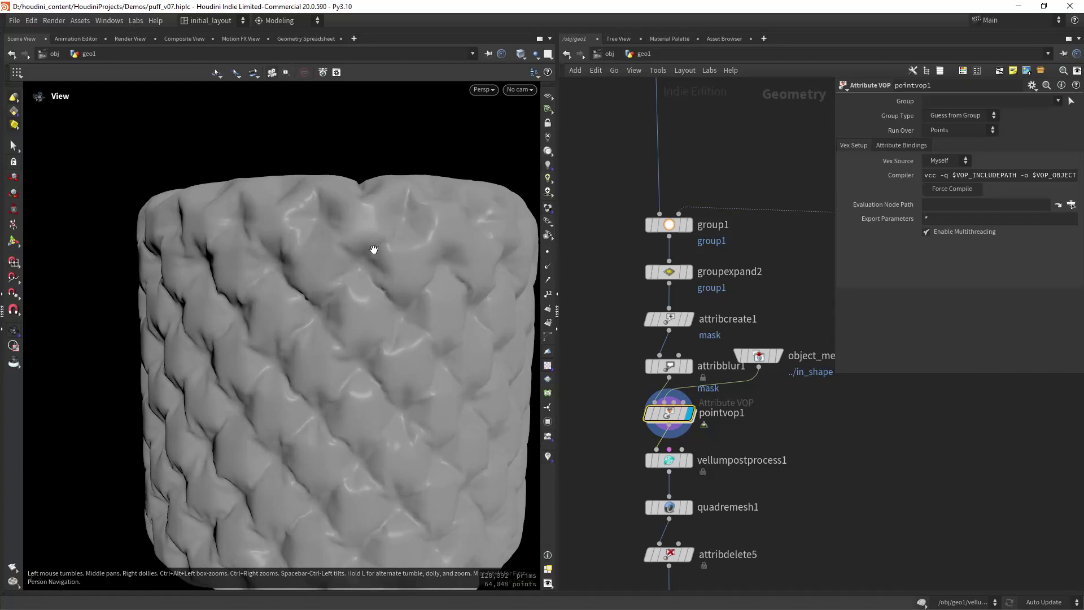
scroll(419, 314, down, 3)
drag(419, 314, 435, 293)
scroll(401, 298, up, 2)
scroll(420, 313, down, 2)
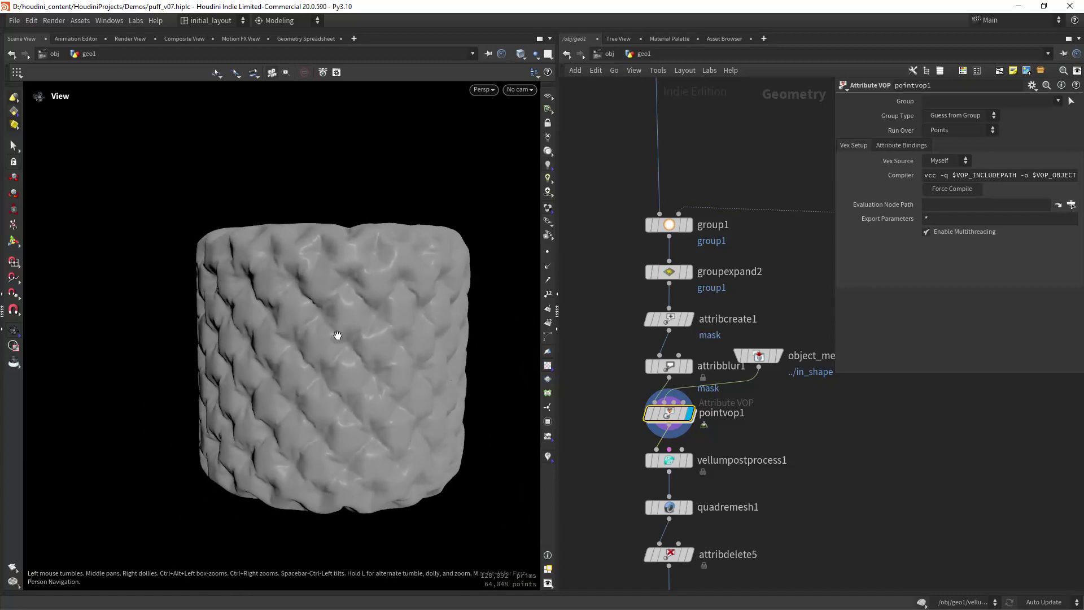
scroll(337, 335, up, 3)
scroll(370, 339, down, 2)
drag(338, 335, 314, 316)
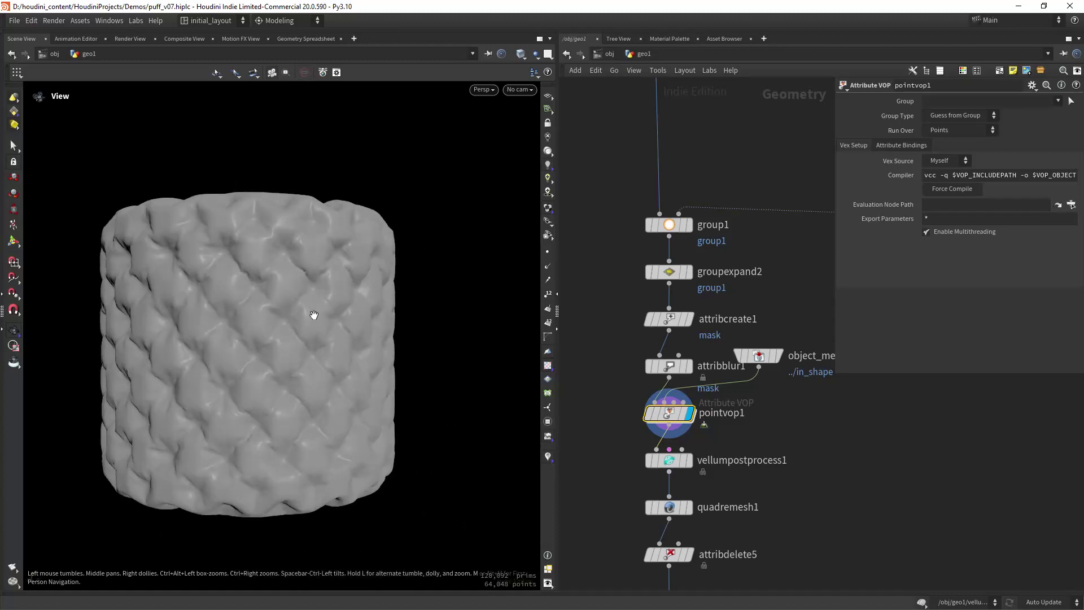
scroll(314, 315, up, 2)
middle_drag(343, 292, 381, 284)
scroll(414, 275, down, 3)
Step: Display filecache1 at the end of the network and inspect the final quilted cylinder with its buttons
middle_drag(804, 469, 620, 121)
middle_drag(757, 420, 549, 144)
click(754, 252)
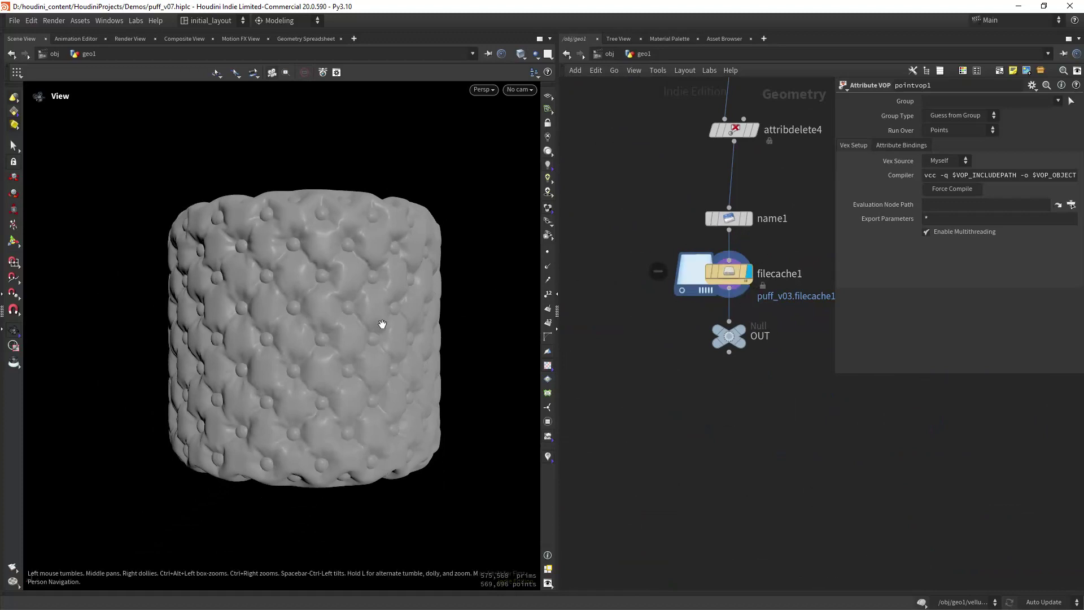
scroll(322, 332, up, 3)
drag(363, 274, 380, 292)
scroll(431, 293, down, 3)
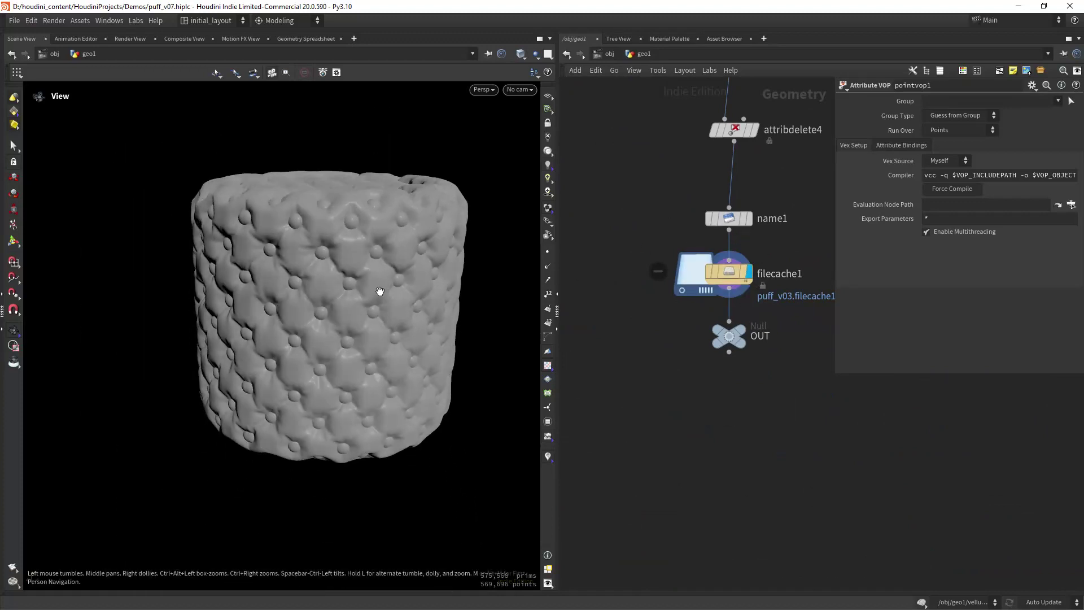
scroll(380, 291, up, 3)
middle_drag(381, 288, 353, 331)
scroll(354, 332, down, 3)
drag(356, 330, 384, 298)
scroll(381, 308, down, 2)
middle_drag(373, 330, 371, 311)
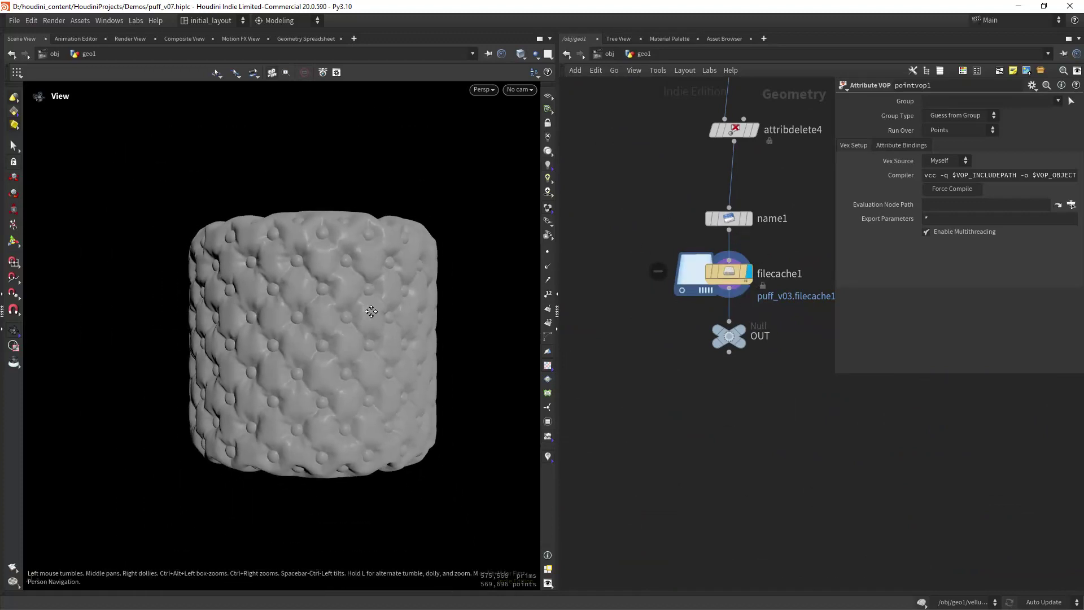